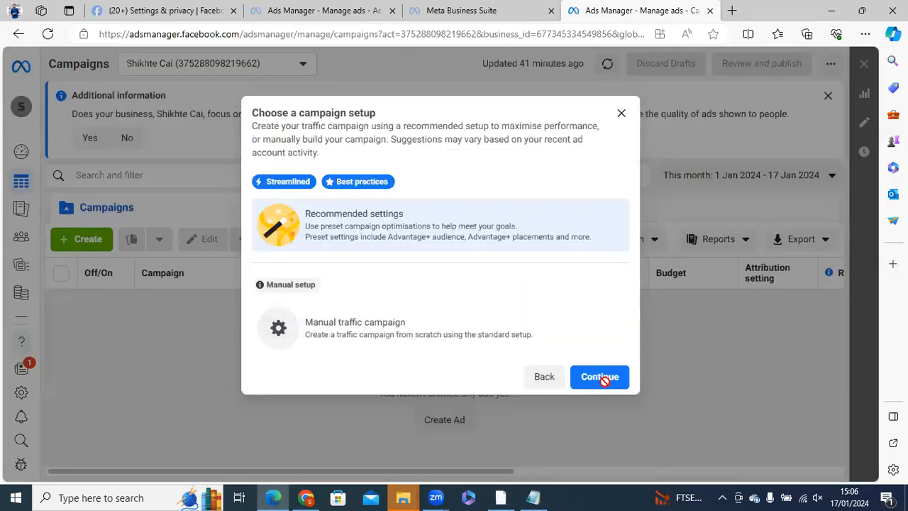
- Create the traffic campaign with the recommended settings and look over its campaign, ad set and ad levels
{"action": "left_click", "coordinate": [602, 377]}
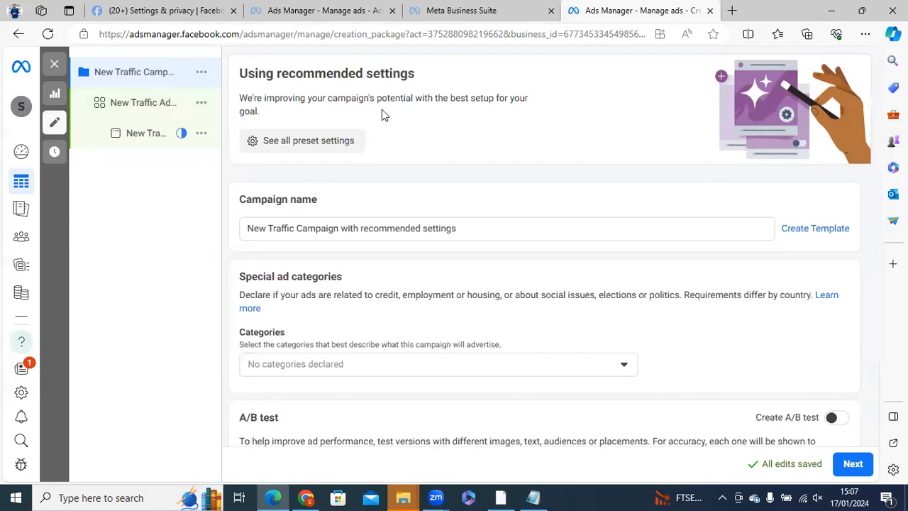
{"action": "left_click", "coordinate": [118, 110]}
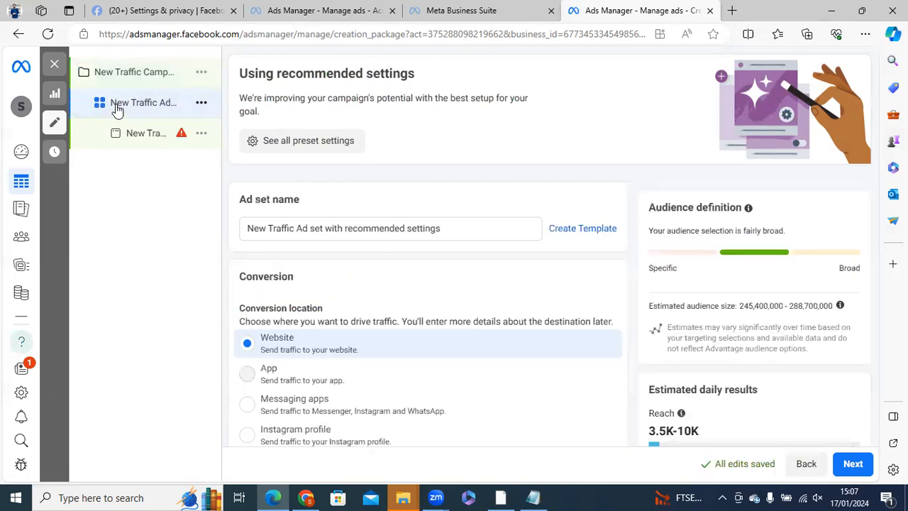
{"action": "left_click", "coordinate": [124, 147]}
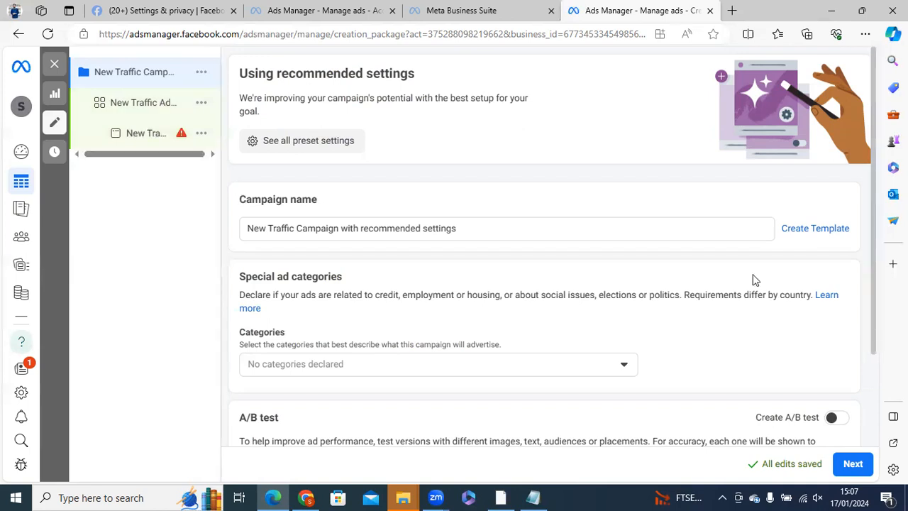
{"action": "scroll", "coordinate": [544, 284], "scroll_direction": "down", "scroll_amount": 2}
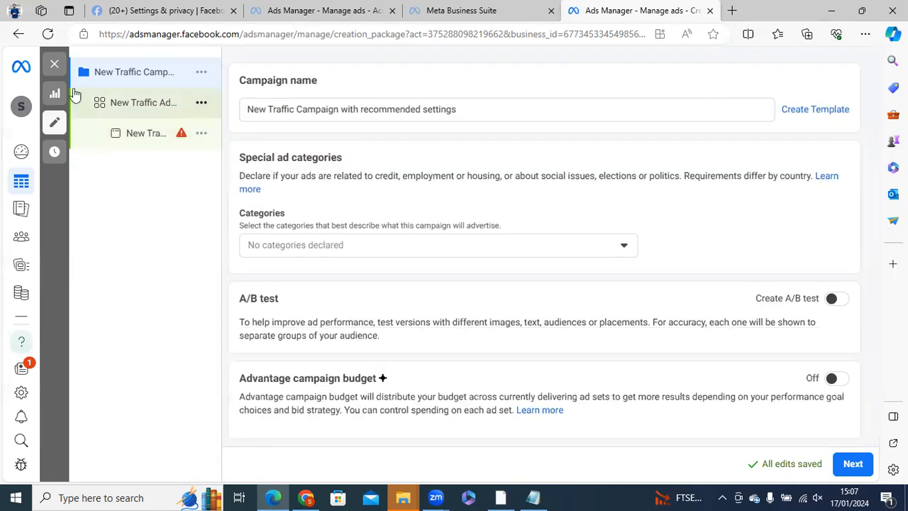
- Examine the ad set's conversion location, performance goal, schedule, audience and placement settings
{"action": "left_click", "coordinate": [132, 112]}
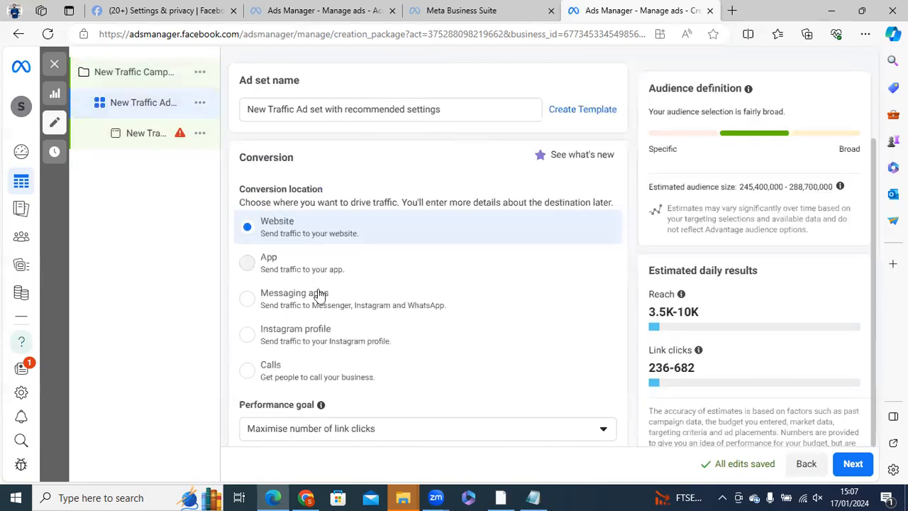
{"action": "scroll", "coordinate": [445, 286], "scroll_direction": "down", "scroll_amount": 1}
{"action": "scroll", "coordinate": [440, 283], "scroll_direction": "down", "scroll_amount": 1}
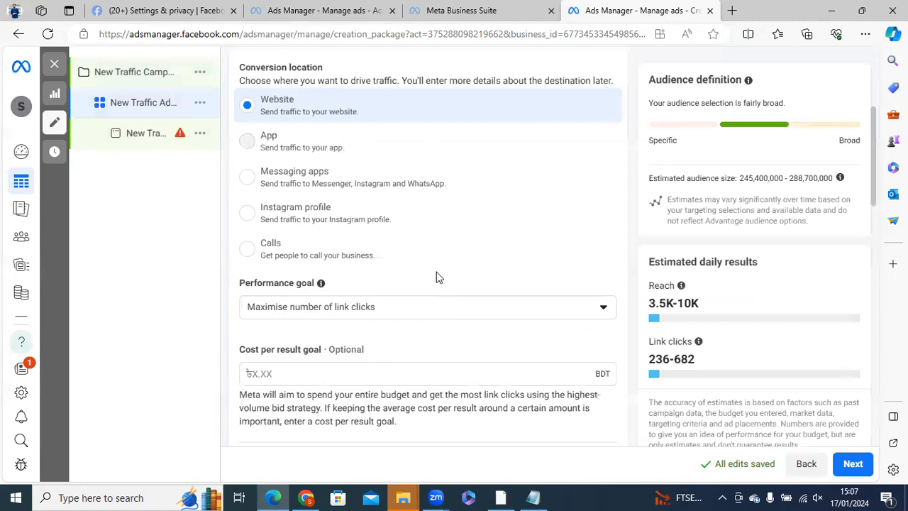
{"action": "scroll", "coordinate": [436, 278], "scroll_direction": "down", "scroll_amount": 3}
{"action": "scroll", "coordinate": [436, 277], "scroll_direction": "down", "scroll_amount": 5}
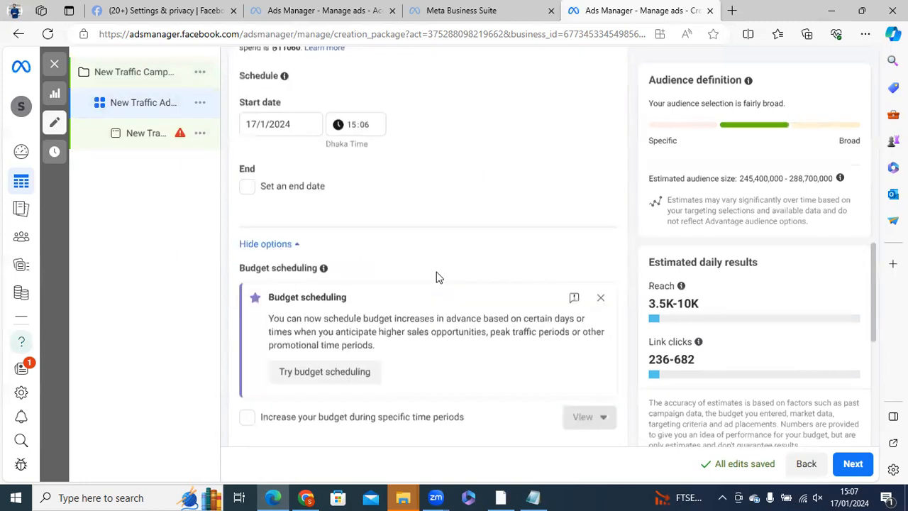
{"action": "scroll", "coordinate": [437, 277], "scroll_direction": "down", "scroll_amount": 5}
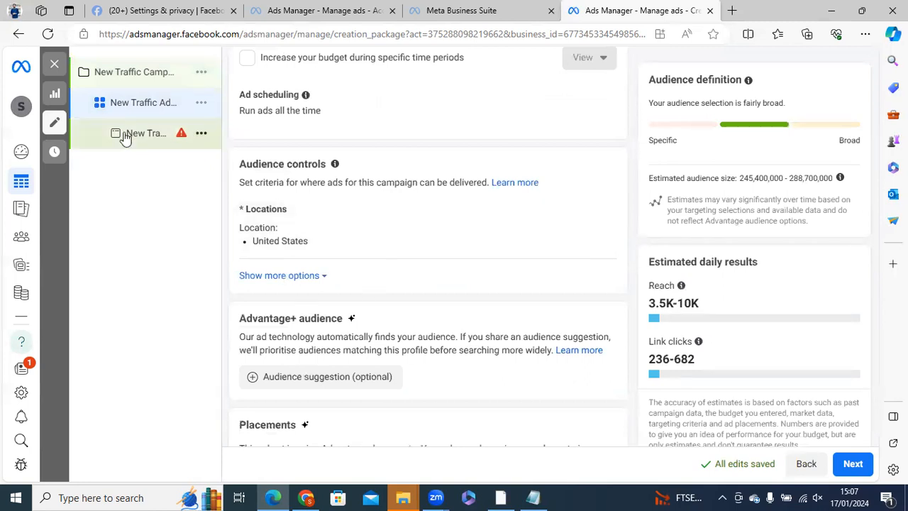
{"action": "scroll", "coordinate": [359, 389], "scroll_direction": "down", "scroll_amount": 1}
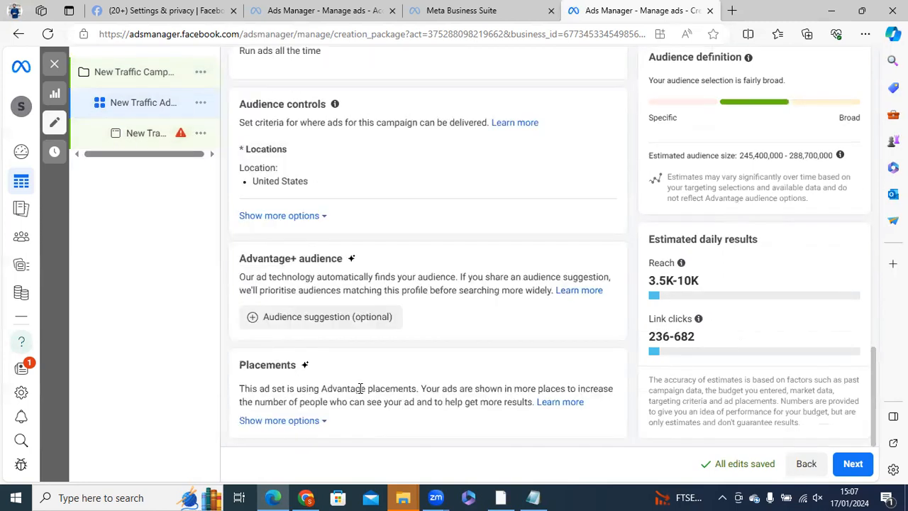
- Open the settings of the ad inside the ad set and dismiss the recommendations
{"action": "left_click", "coordinate": [127, 139]}
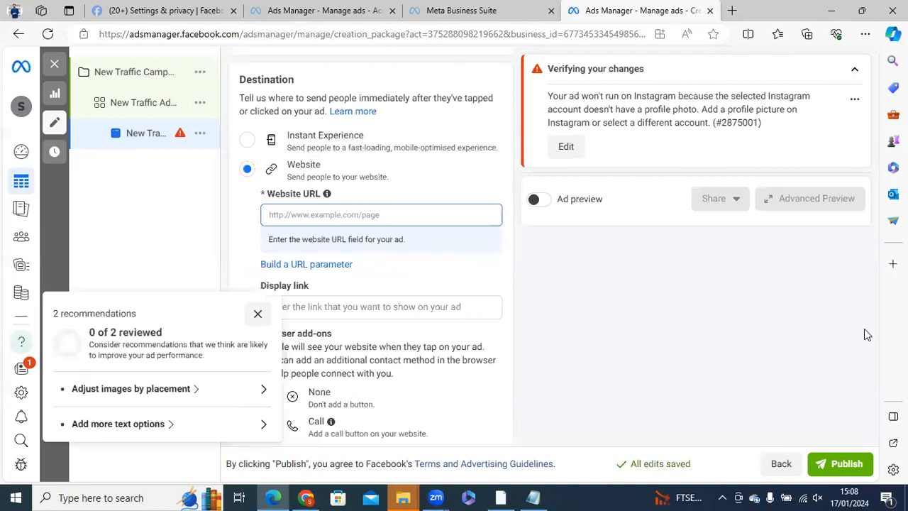
{"action": "left_click", "coordinate": [257, 269]}
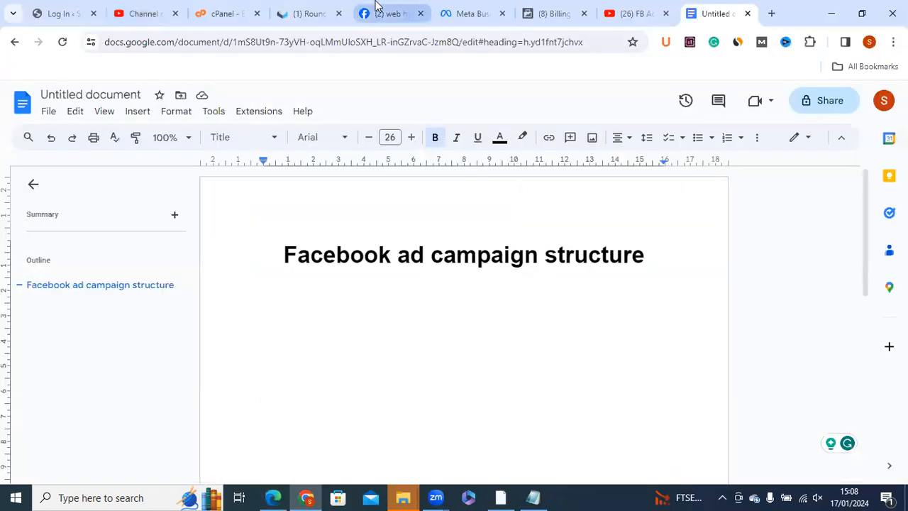
- Examine the sponsored Hostnin ad in Chrome's Facebook results for web hosting services and return to Ads Manager in Edge
{"action": "left_click", "coordinate": [376, 8]}
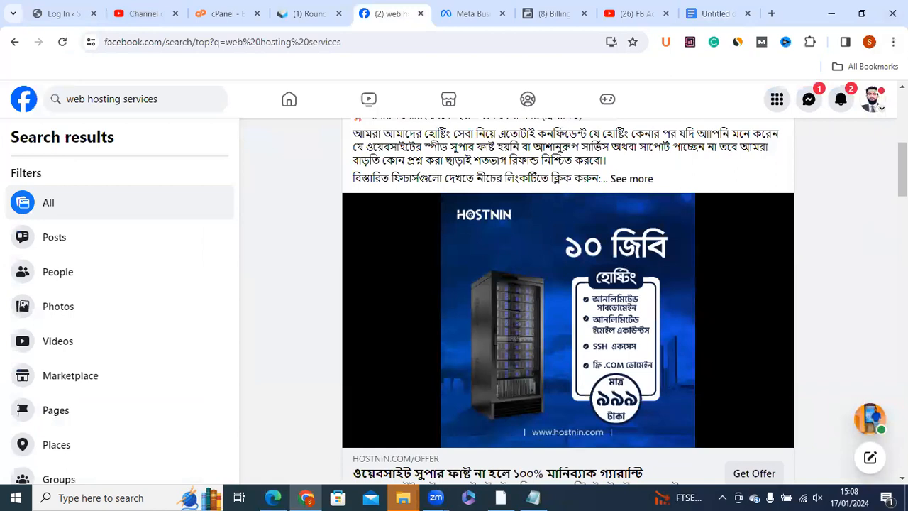
{"action": "scroll", "coordinate": [387, 270], "scroll_direction": "up", "scroll_amount": 2}
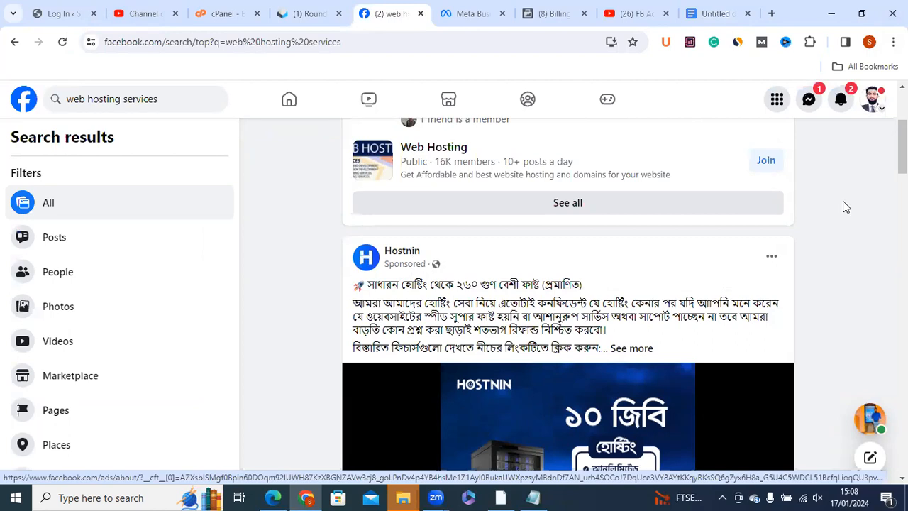
{"action": "scroll", "coordinate": [836, 257], "scroll_direction": "down", "scroll_amount": 2}
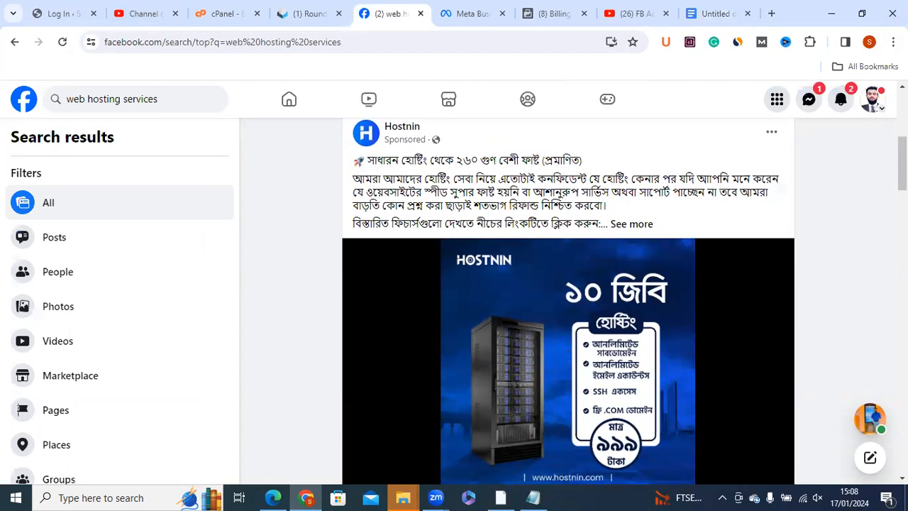
{"action": "scroll", "coordinate": [755, 331], "scroll_direction": "down", "scroll_amount": 1}
{"action": "scroll", "coordinate": [766, 310], "scroll_direction": "down", "scroll_amount": 2}
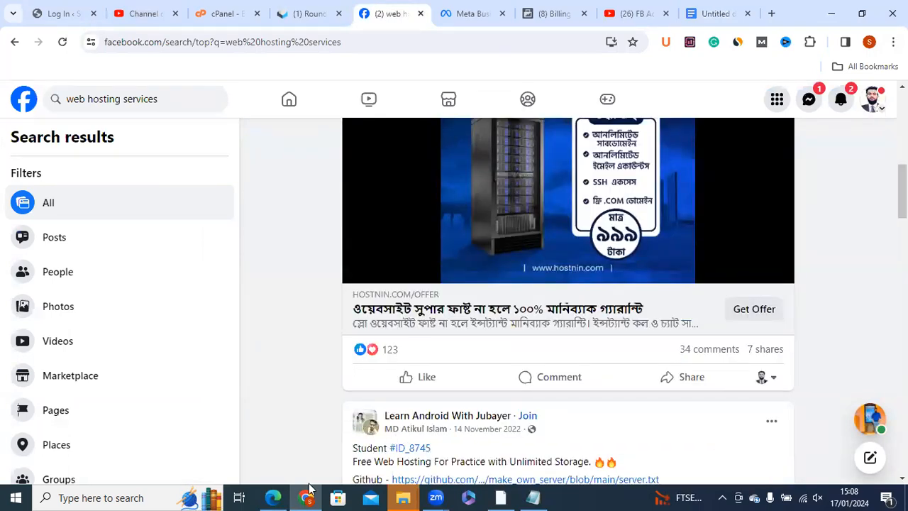
{"action": "left_click", "coordinate": [272, 498]}
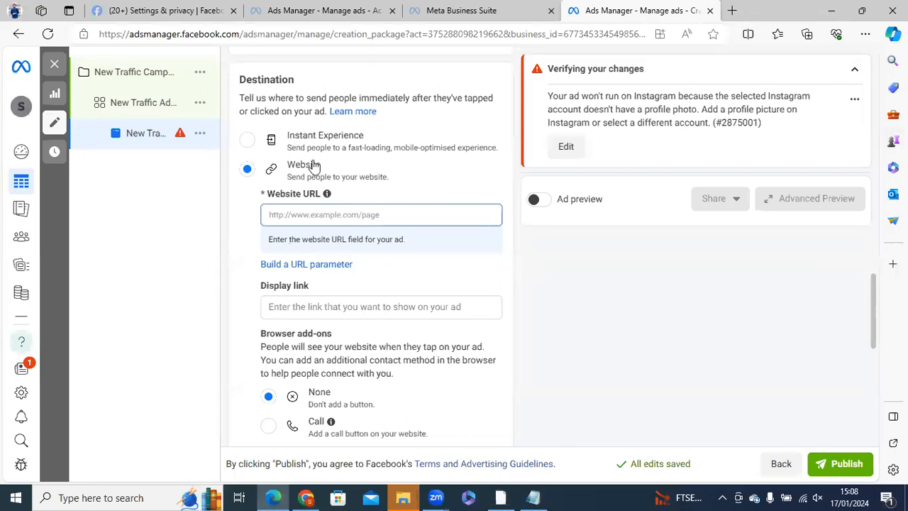
- Turn on the ad preview and review the ad's destination and identity settings
{"action": "left_click", "coordinate": [540, 199]}
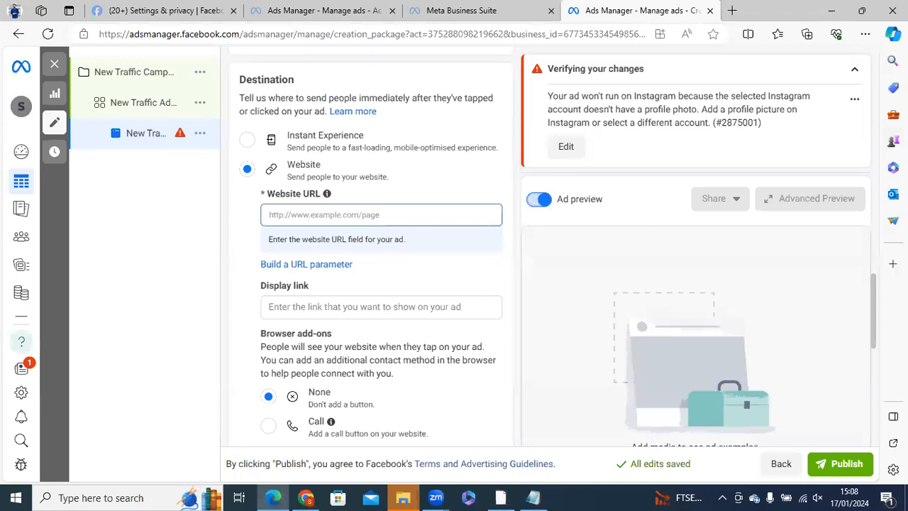
{"action": "scroll", "coordinate": [873, 321], "scroll_direction": "down", "scroll_amount": 2}
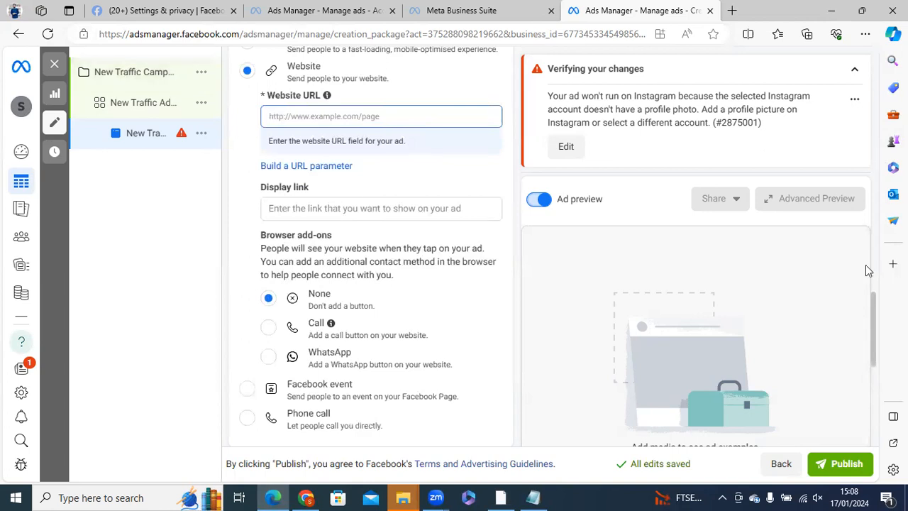
{"action": "left_click_drag", "start_coordinate": [875, 327], "coordinate": [878, 117]}
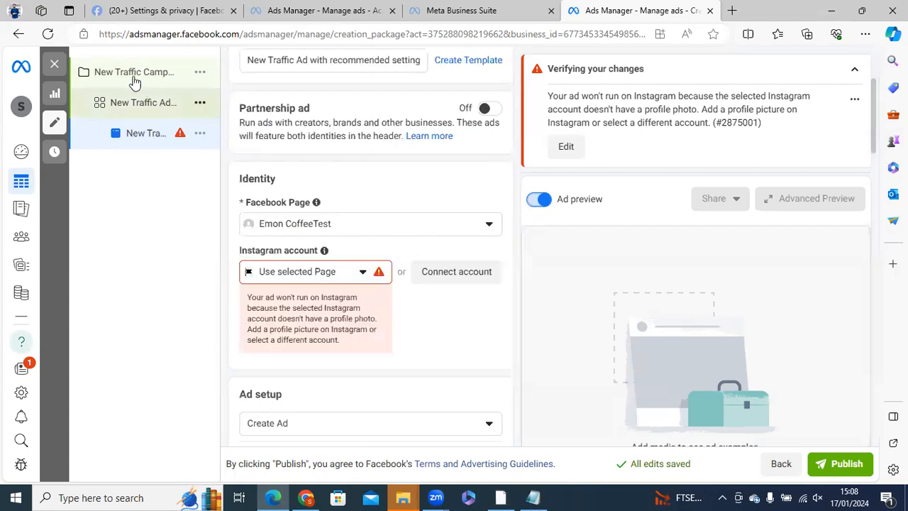
- Close the campaign editor without publishing the draft items and dismiss the payment method notice
{"action": "left_click", "coordinate": [53, 64]}
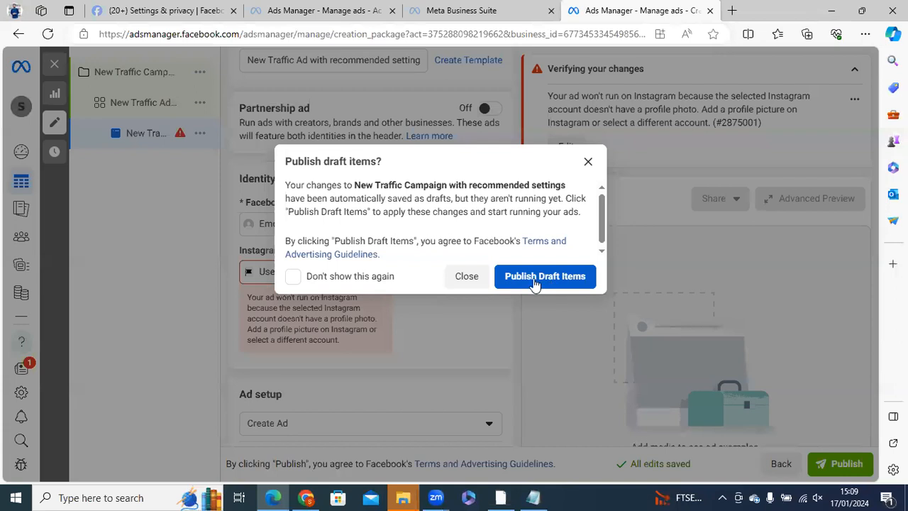
{"action": "left_click", "coordinate": [436, 276]}
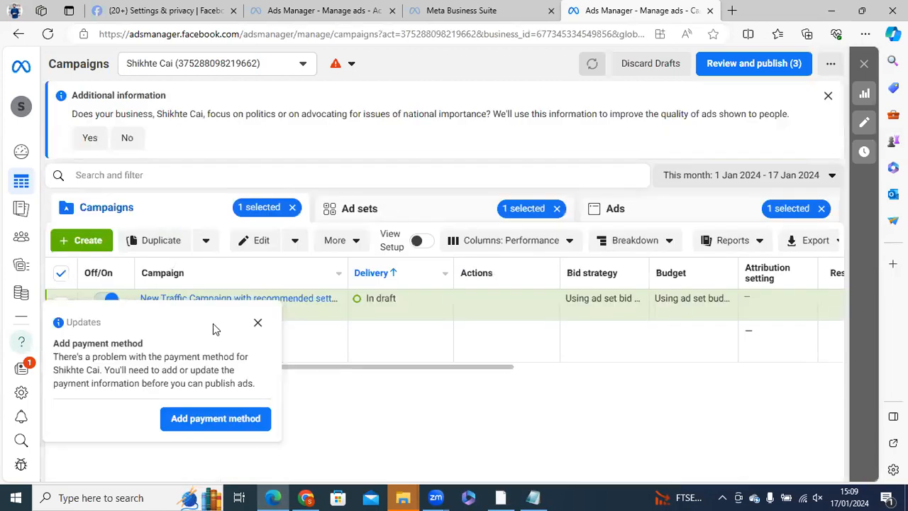
{"action": "left_click", "coordinate": [257, 324]}
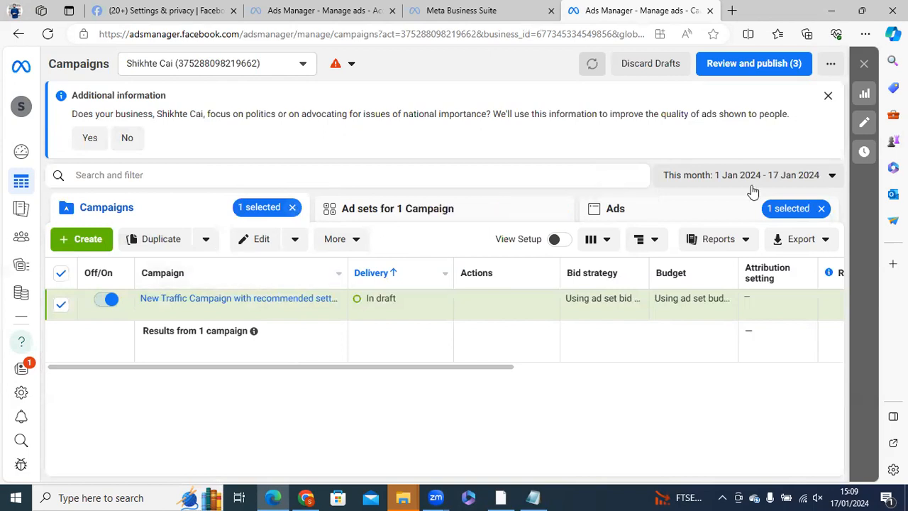
- Clear the current selection and open the ad sets belonging to the draft traffic campaign
{"action": "left_click", "coordinate": [821, 208]}
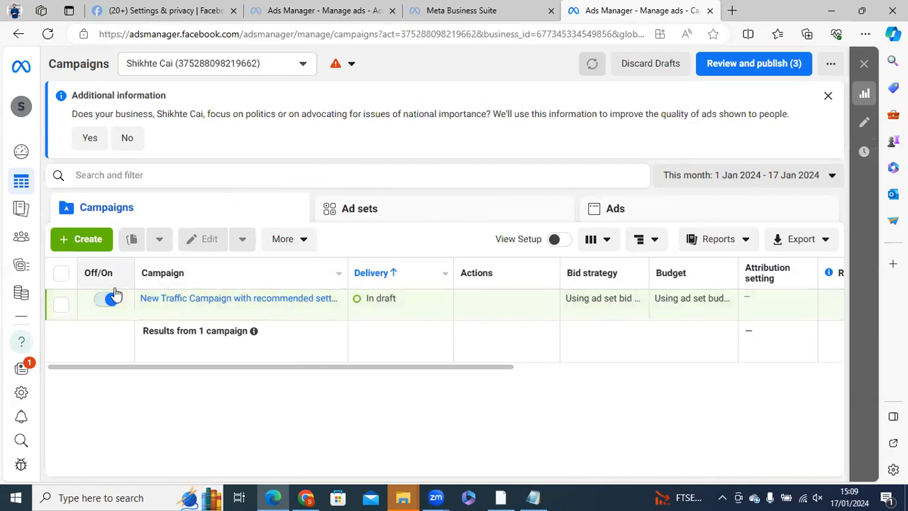
{"action": "mouse_move", "coordinate": [103, 275]}
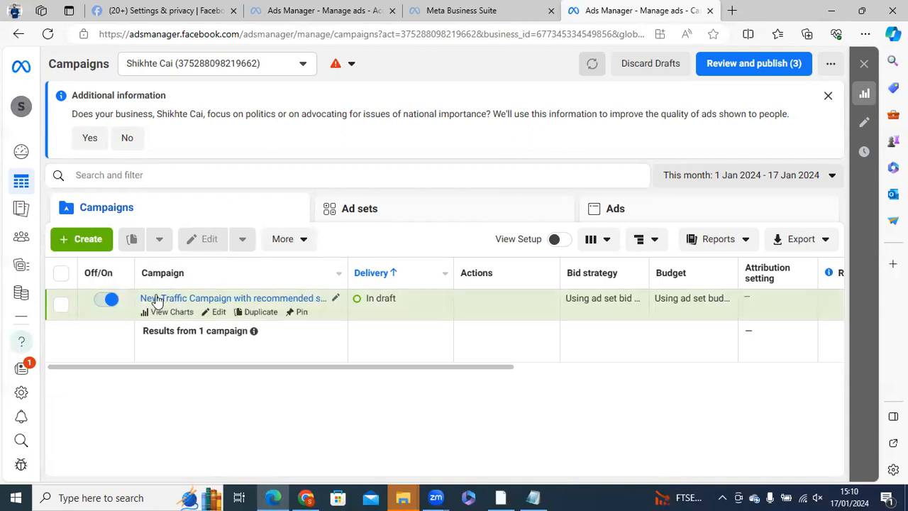
{"action": "left_click", "coordinate": [126, 315]}
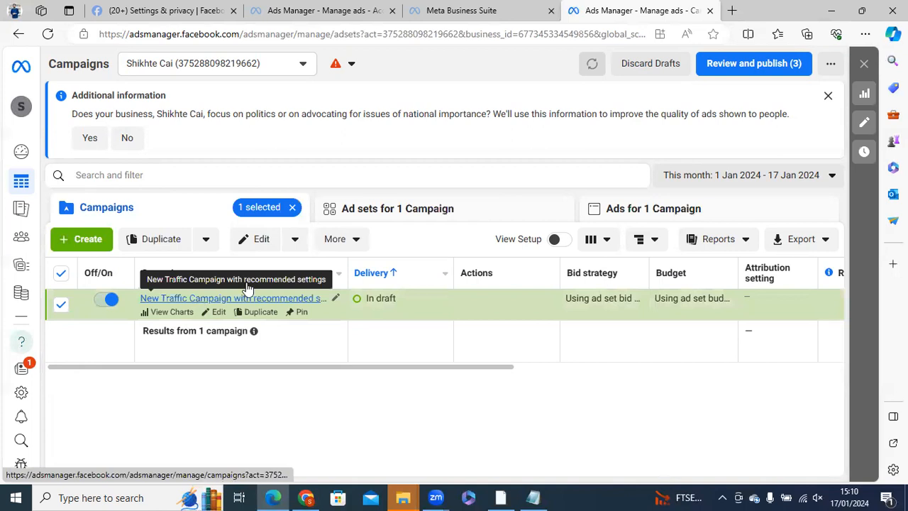
{"action": "left_click", "coordinate": [447, 215]}
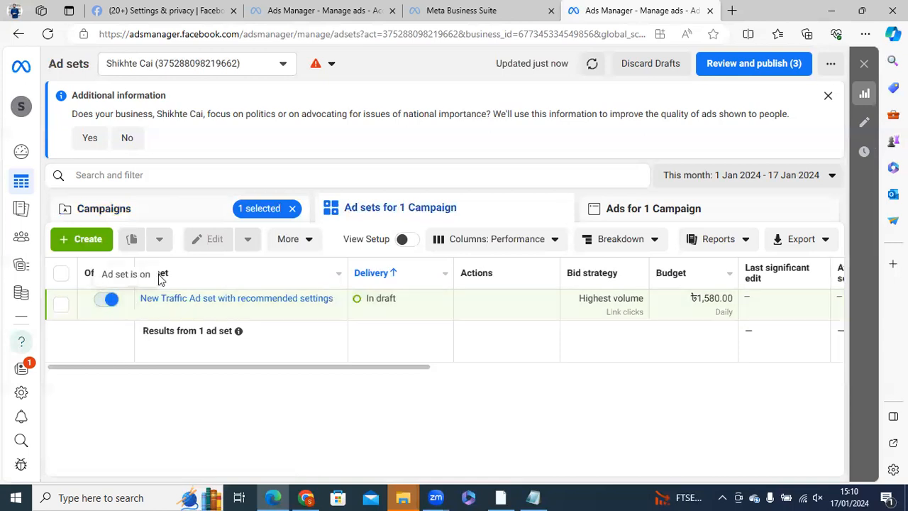
- Start creating a new ad set and ad under New Traffic Campaign with recommended settings
{"action": "left_click", "coordinate": [83, 240]}
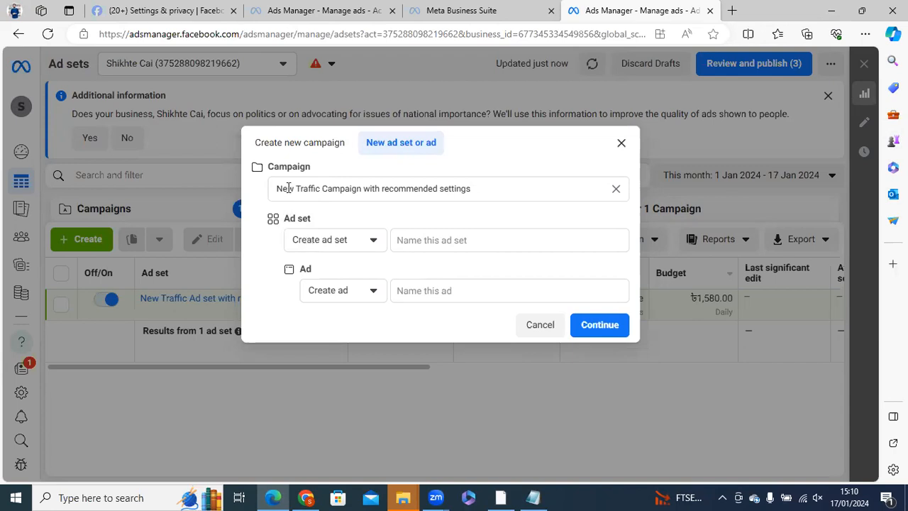
{"action": "left_click", "coordinate": [423, 186]}
{"action": "left_click", "coordinate": [349, 189]}
{"action": "left_click_drag", "start_coordinate": [501, 190], "coordinate": [275, 189]}
{"action": "left_click", "coordinate": [264, 191]}
{"action": "left_click_drag", "start_coordinate": [278, 188], "coordinate": [478, 189]}
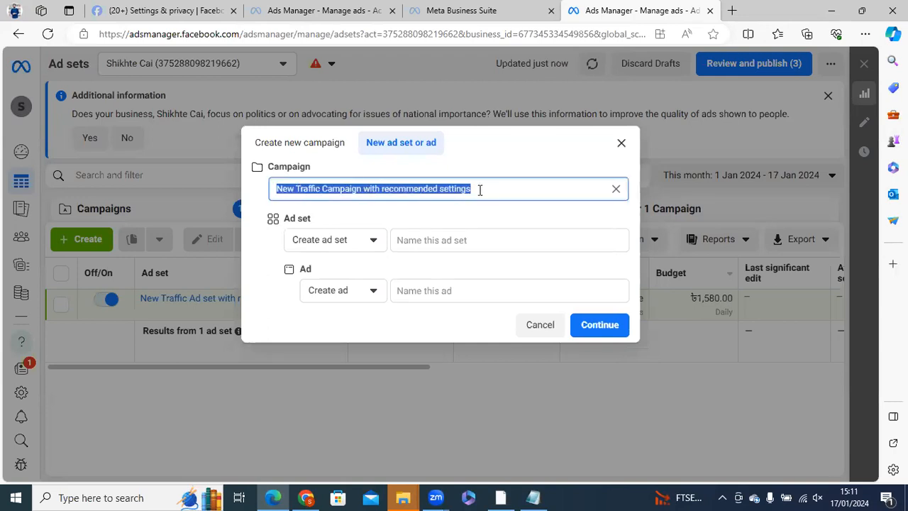
{"action": "left_click", "coordinate": [262, 204]}
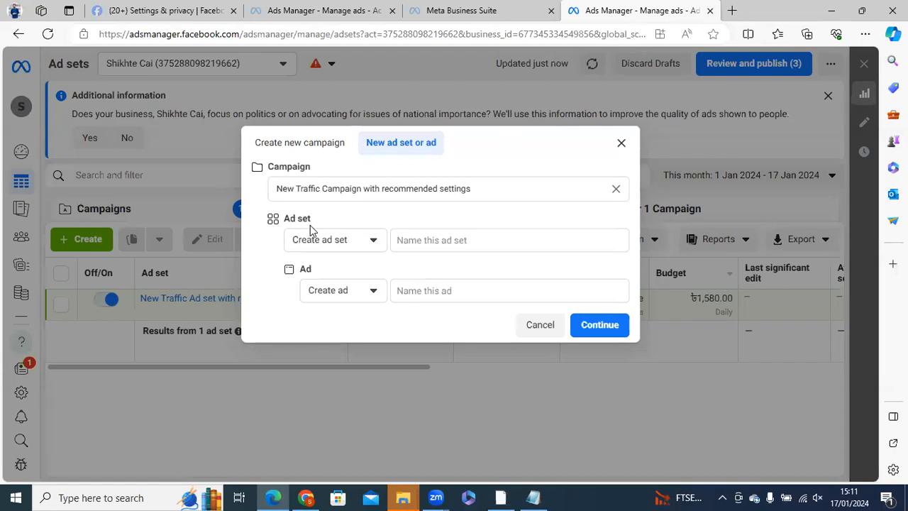
{"action": "left_click_drag", "start_coordinate": [284, 218], "coordinate": [312, 219]}
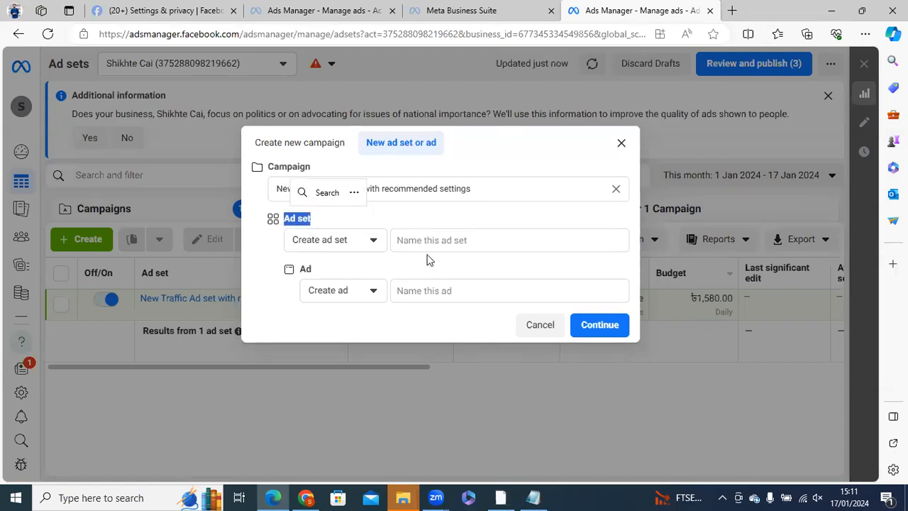
- Name both the new ad set and the new ad with the saved personal name
{"action": "left_click", "coordinate": [429, 241]}
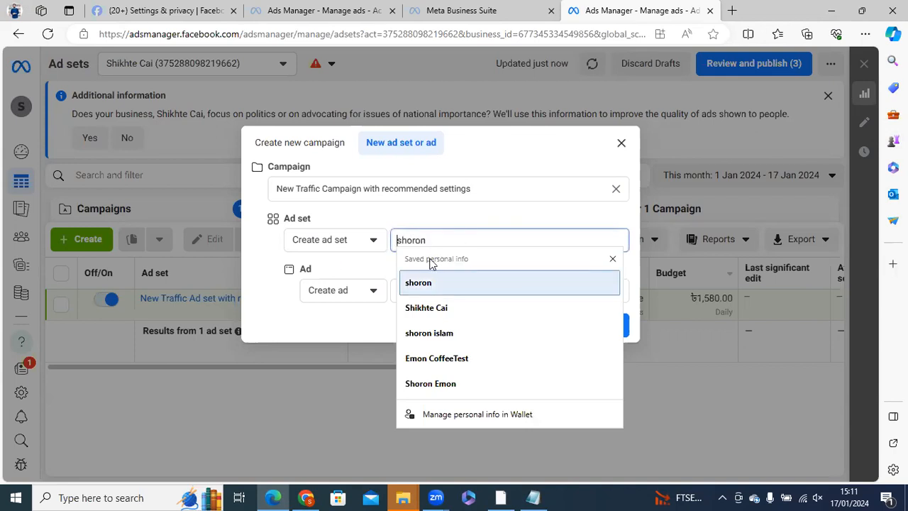
{"action": "left_click", "coordinate": [429, 284]}
{"action": "left_click", "coordinate": [462, 328]}
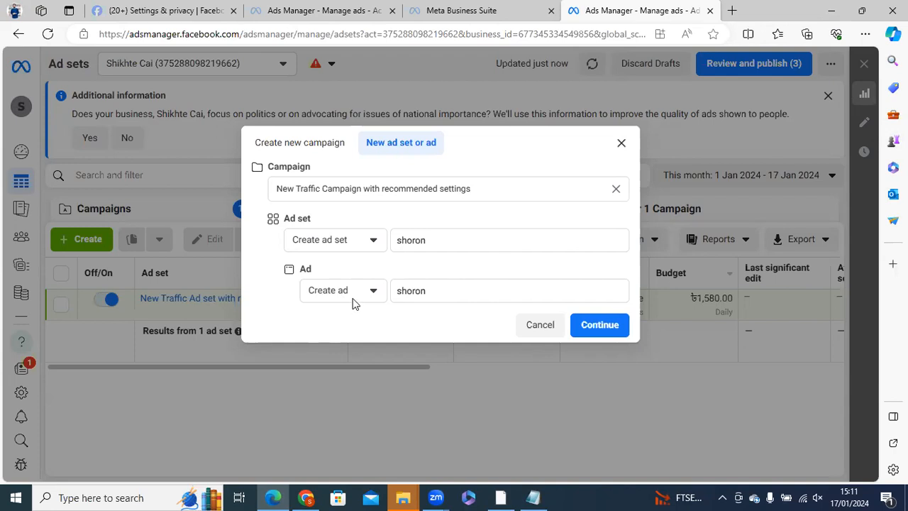
{"action": "left_click", "coordinate": [349, 296]}
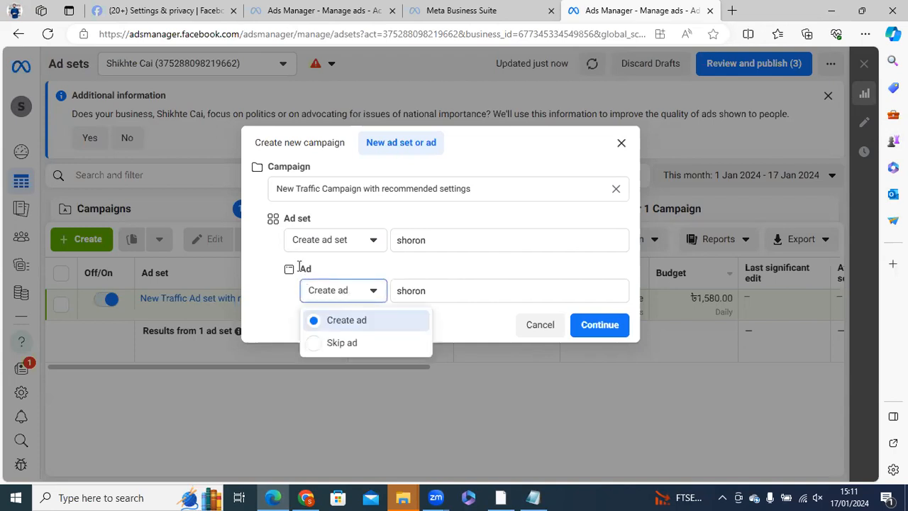
{"action": "left_click_drag", "start_coordinate": [287, 220], "coordinate": [313, 226]}
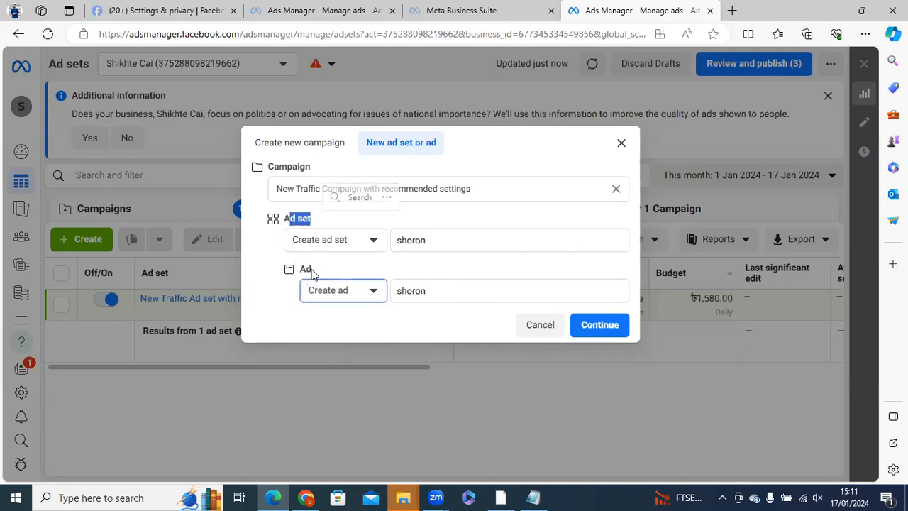
{"action": "left_click", "coordinate": [313, 227]}
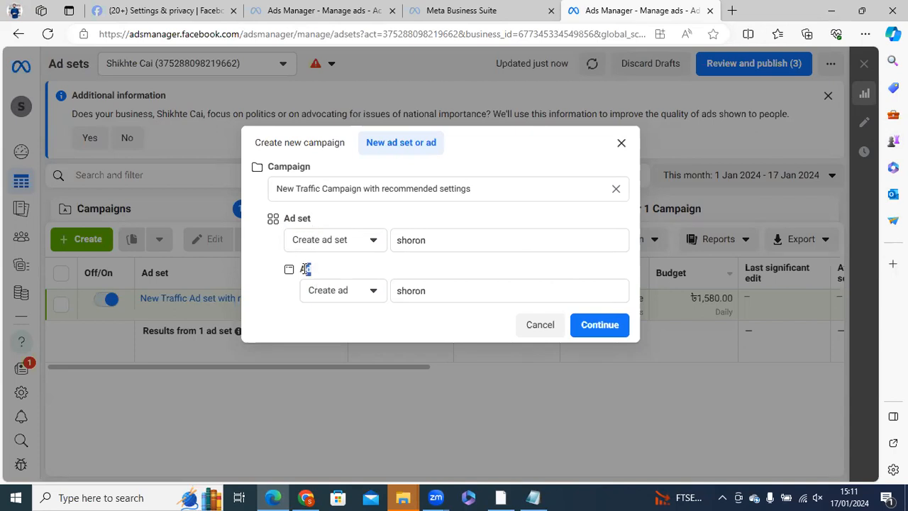
{"action": "left_click", "coordinate": [394, 294]}
{"action": "left_click_drag", "start_coordinate": [389, 294], "coordinate": [341, 271]}
{"action": "left_click", "coordinate": [342, 271]}
{"action": "left_click_drag", "start_coordinate": [395, 245], "coordinate": [364, 274]}
{"action": "left_click", "coordinate": [364, 274]}
- Append "ad set" to the new ad set's name and "ad copy" to the new ad's name, and create both
{"action": "left_click", "coordinate": [440, 241]}
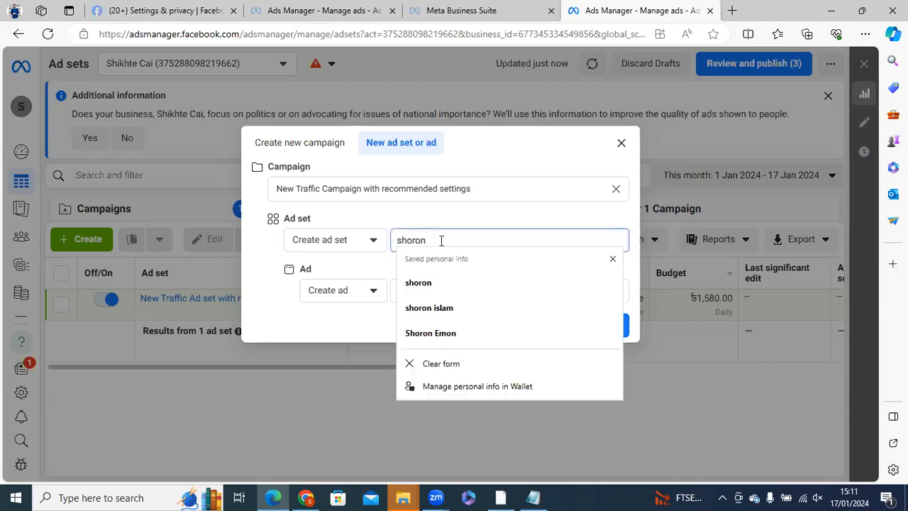
{"action": "type", "text": "ad set"}
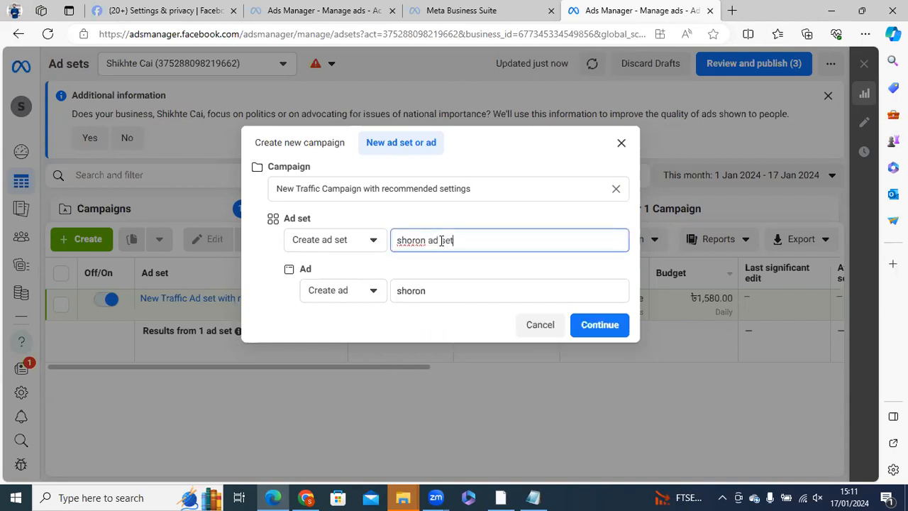
{"action": "left_click", "coordinate": [453, 293]}
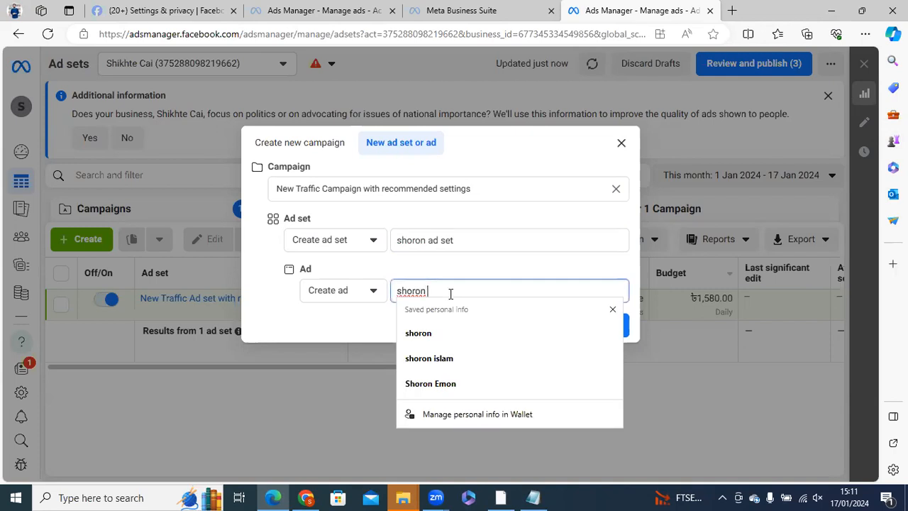
{"action": "type", "text": "aD"}
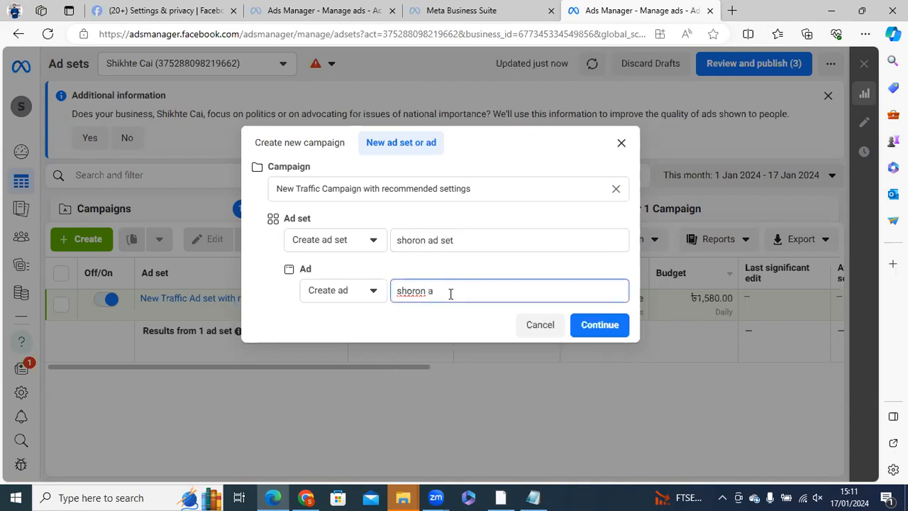
{"action": "type", "text": " copy"}
{"action": "key", "text": "Return"}
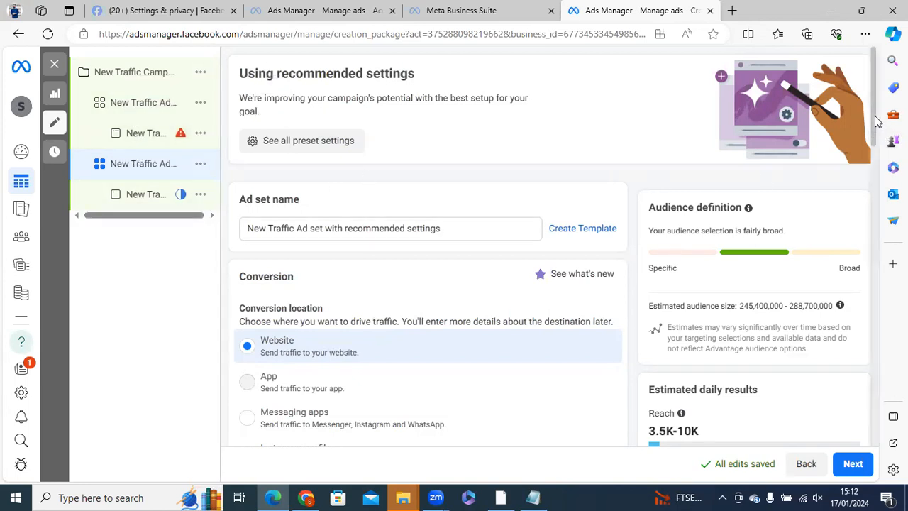
- Rename the newly created ad set with the personal name followed by "ad set"
{"action": "scroll", "coordinate": [553, 243], "scroll_direction": "down", "scroll_amount": 12}
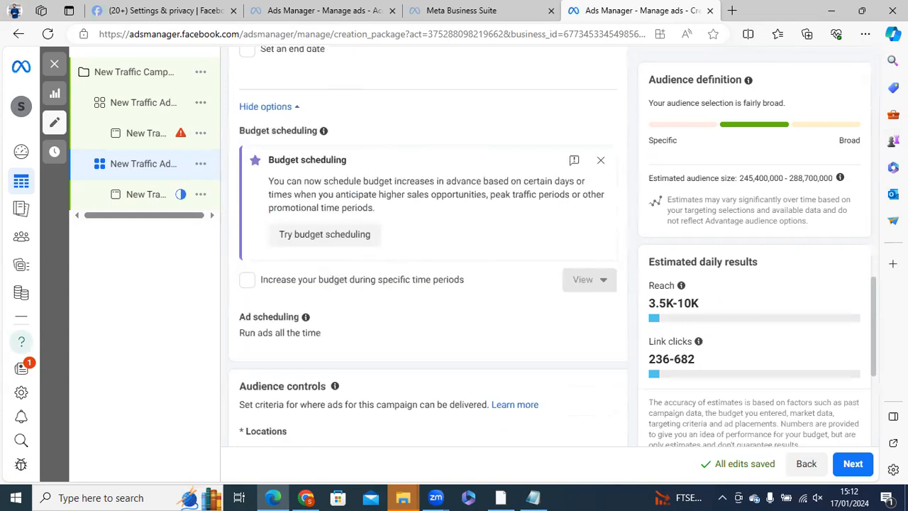
{"action": "scroll", "coordinate": [283, 119], "scroll_direction": "up", "scroll_amount": 12}
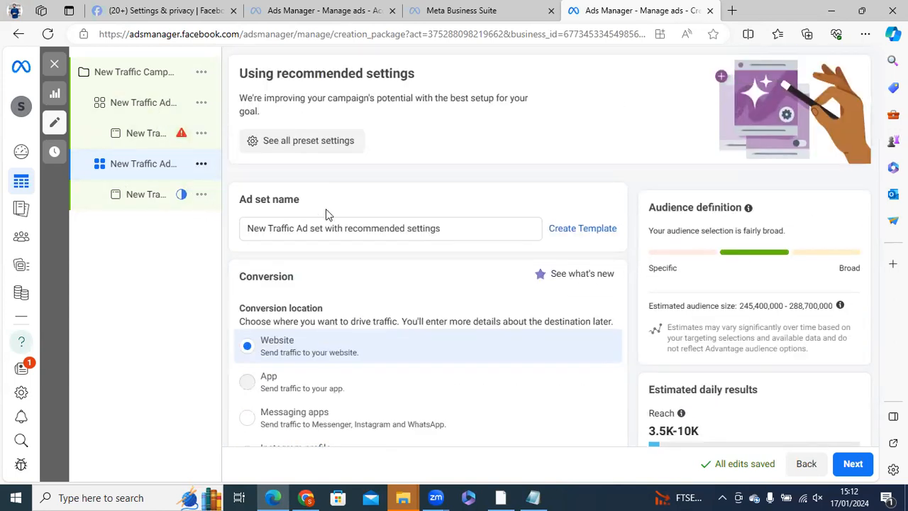
{"action": "left_click_drag", "start_coordinate": [440, 228], "coordinate": [238, 226]}
{"action": "type", "text": "sh"}
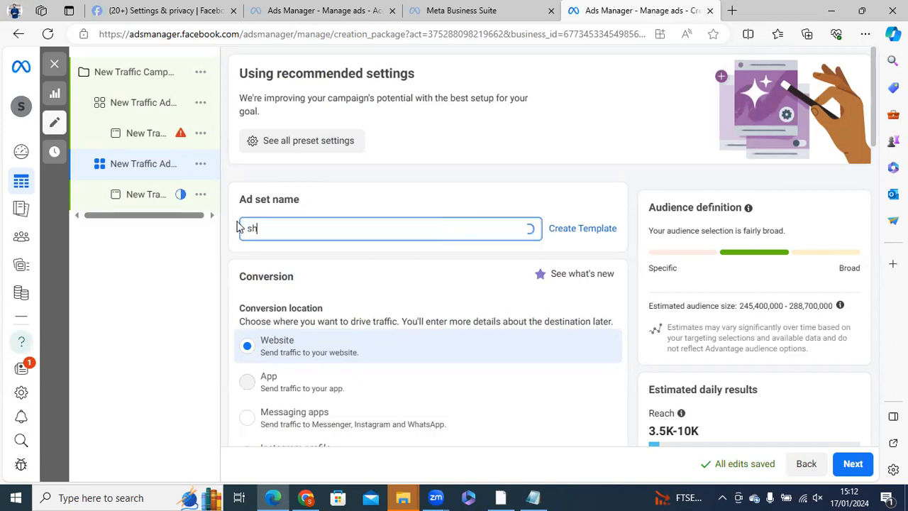
{"action": "type", "text": "oron ad s"}
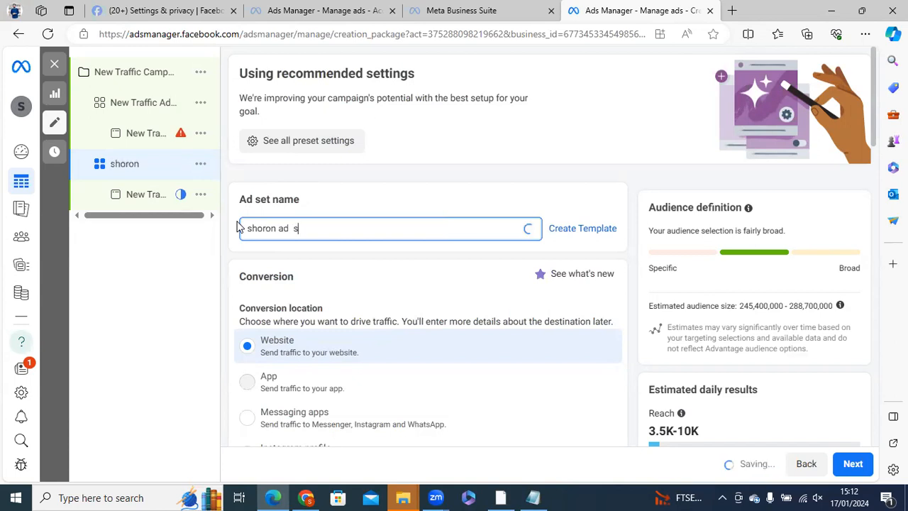
{"action": "type", "text": "et"}
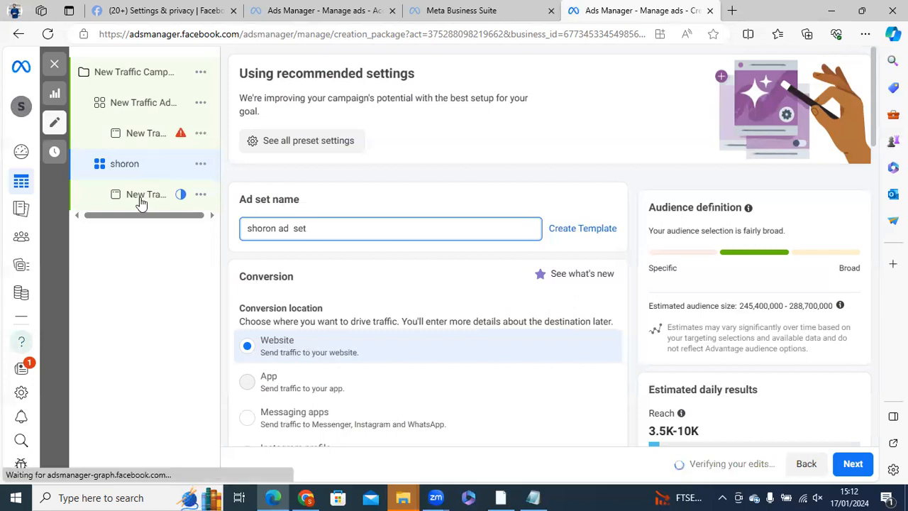
- Rename the ad under the renamed ad set with the same personal name followed by "ad copy"
{"action": "left_click", "coordinate": [126, 197]}
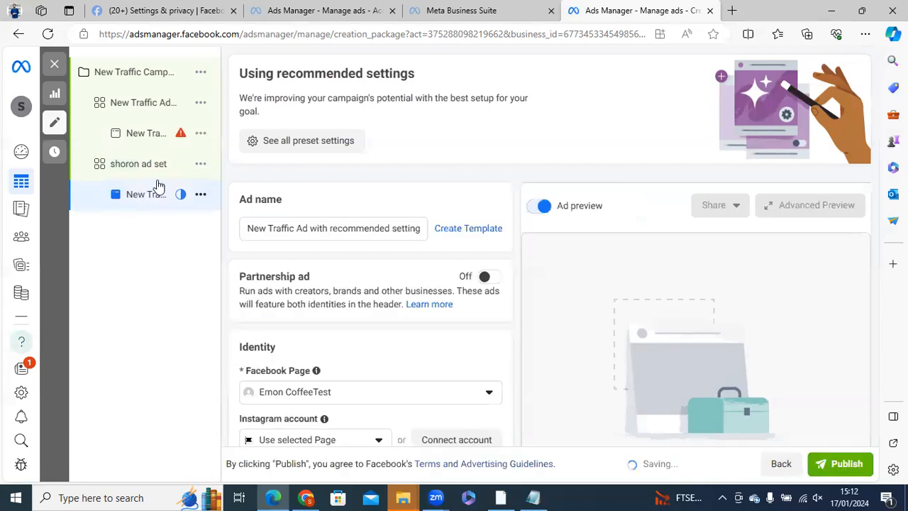
{"action": "left_click", "coordinate": [292, 229]}
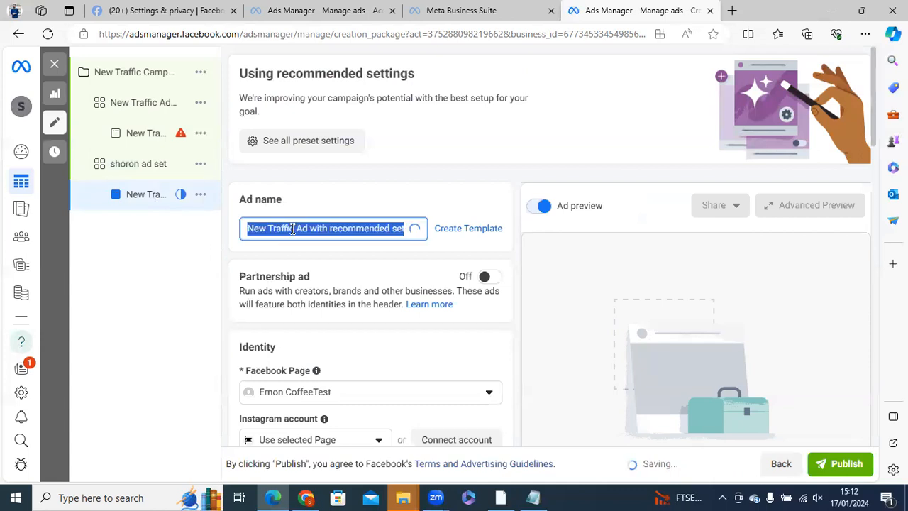
{"action": "type", "text": "shoron ad"}
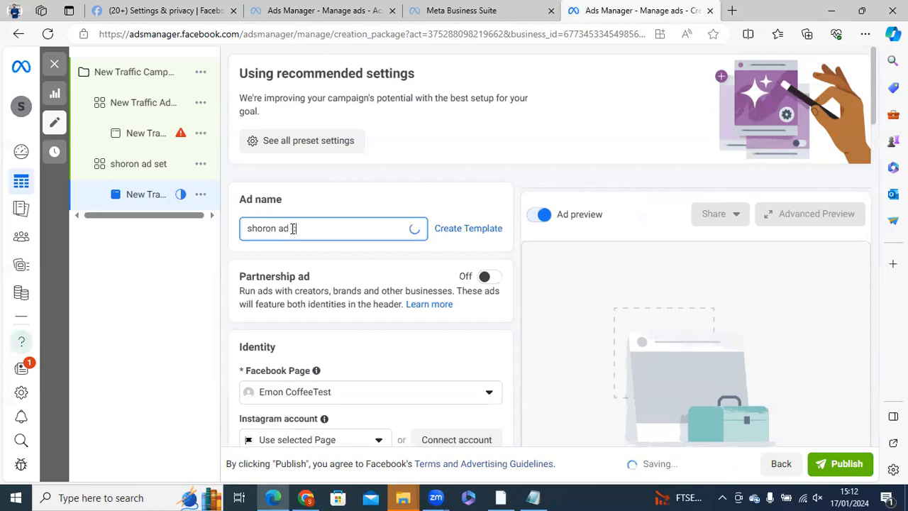
{"action": "type", "text": " copy"}
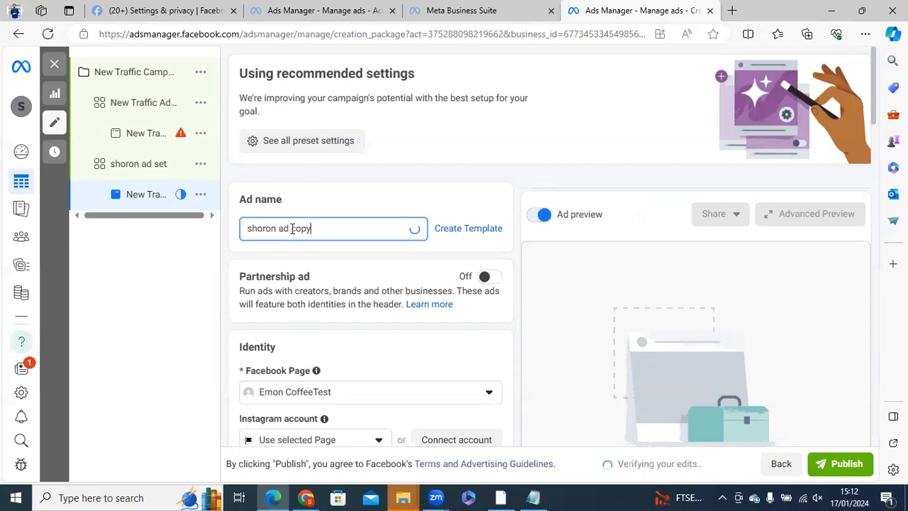
- Close the editor without publishing the drafts and dismiss the payment method notice
{"action": "left_click", "coordinate": [54, 67]}
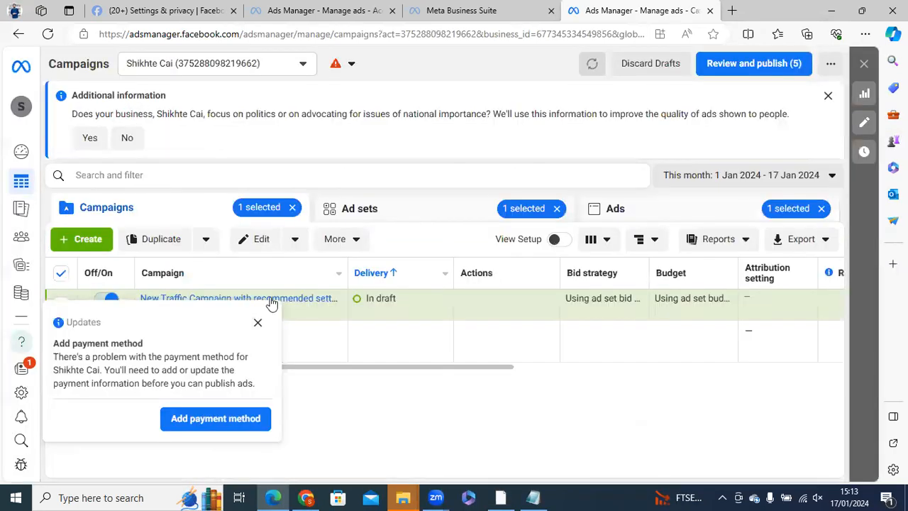
{"action": "left_click", "coordinate": [257, 322]}
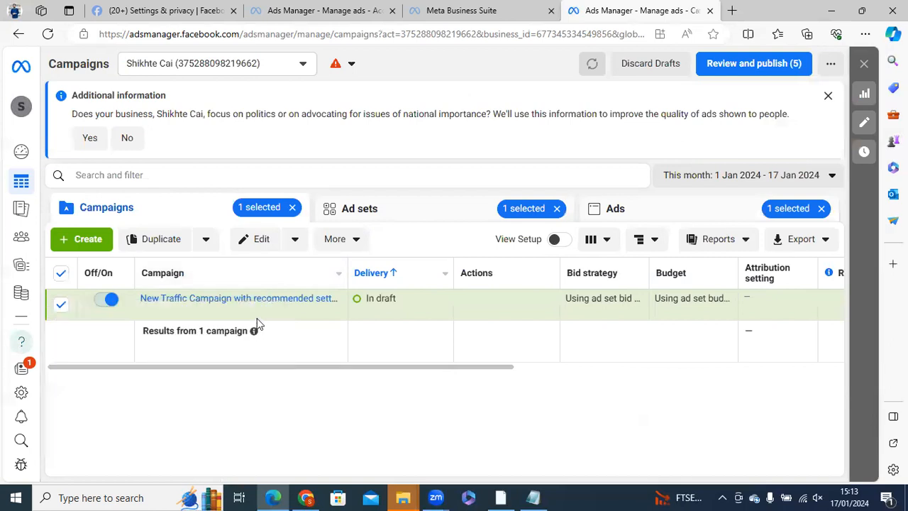
{"action": "mouse_move", "coordinate": [258, 323]}
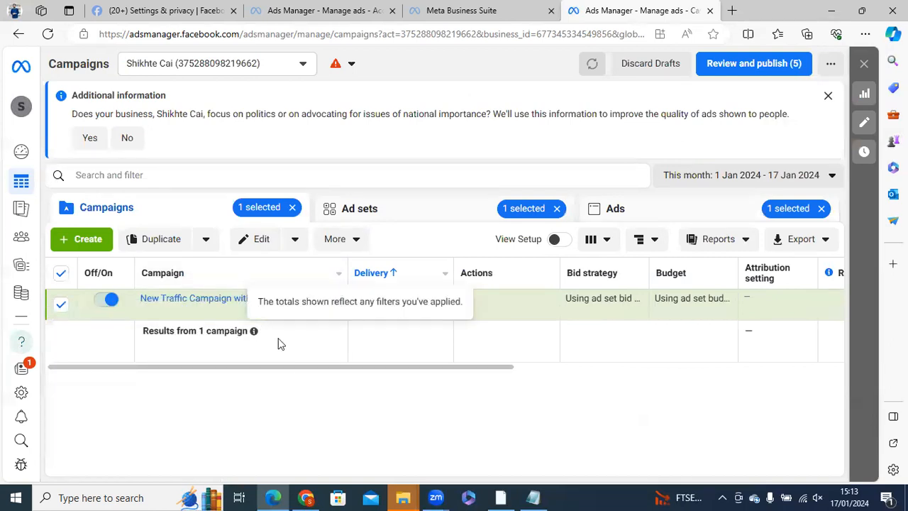
- Clear the selected ad, ad set and campaign, and open the ad sets of the draft traffic campaign
{"action": "left_click", "coordinate": [823, 208]}
{"action": "left_click", "coordinate": [557, 209]}
{"action": "left_click", "coordinate": [292, 207]}
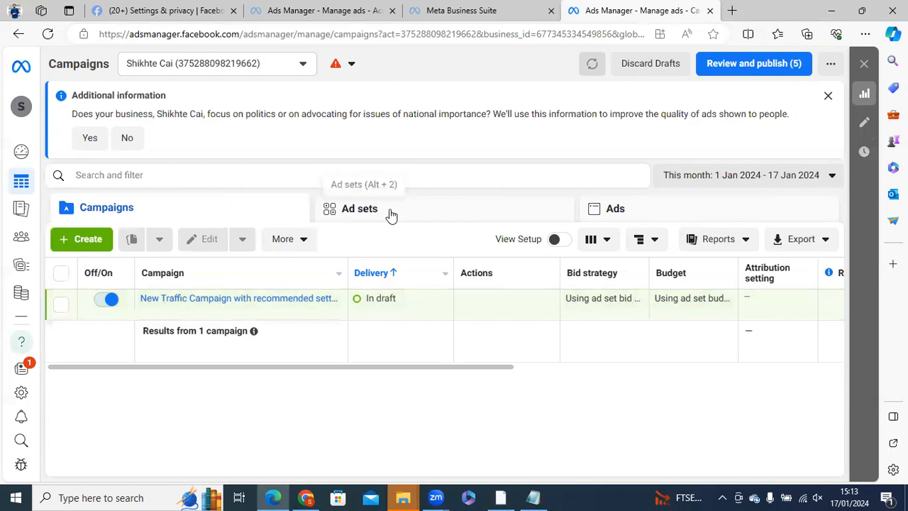
{"action": "left_click", "coordinate": [180, 299]}
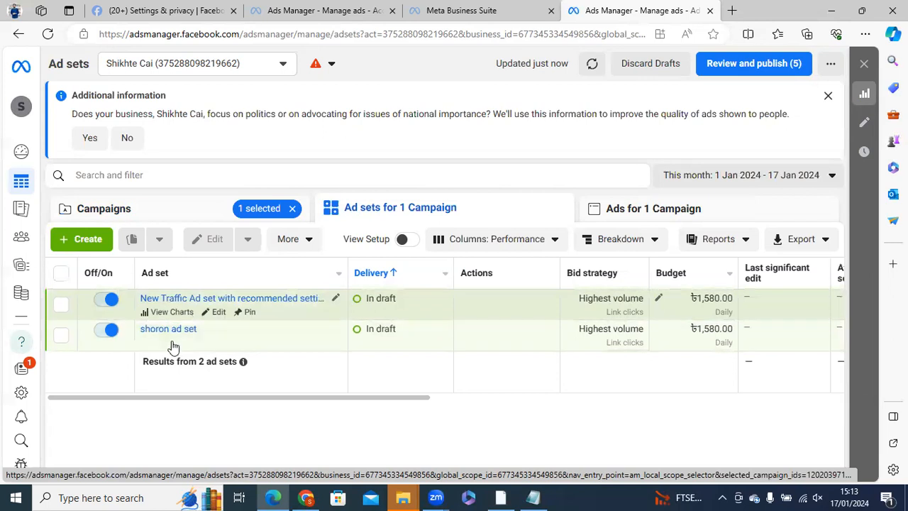
- Create another ad set and ad under New Traffic Campaign with recommended settings, entering Shikhte Cai as the name for both
{"action": "left_click", "coordinate": [85, 239]}
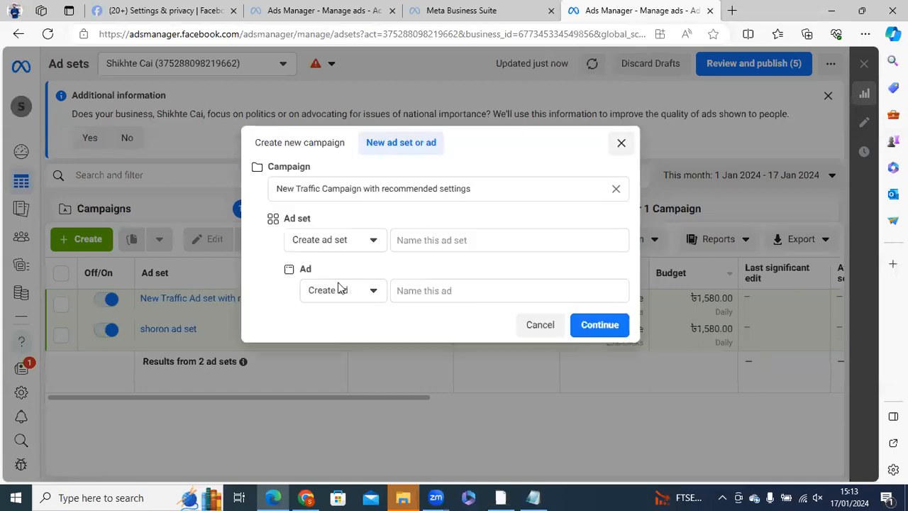
{"action": "left_click", "coordinate": [403, 243]}
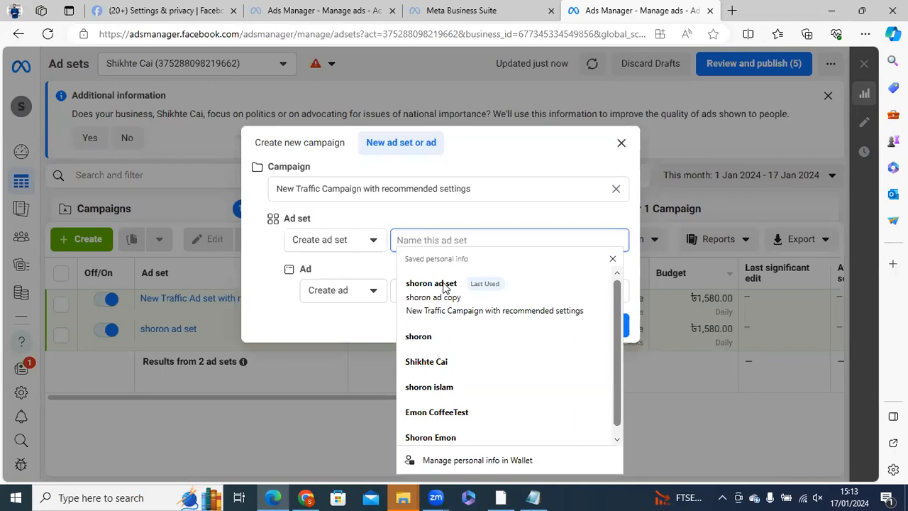
{"action": "left_click", "coordinate": [428, 361]}
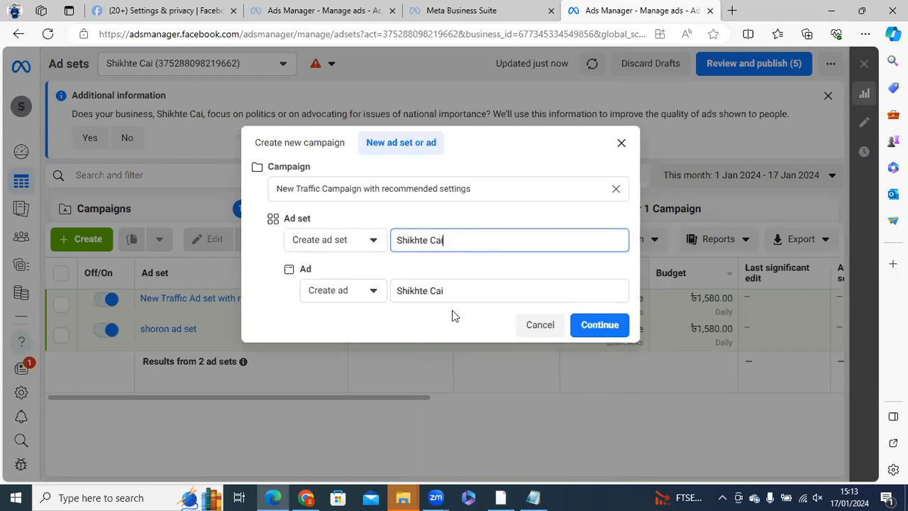
{"action": "left_click", "coordinate": [603, 326]}
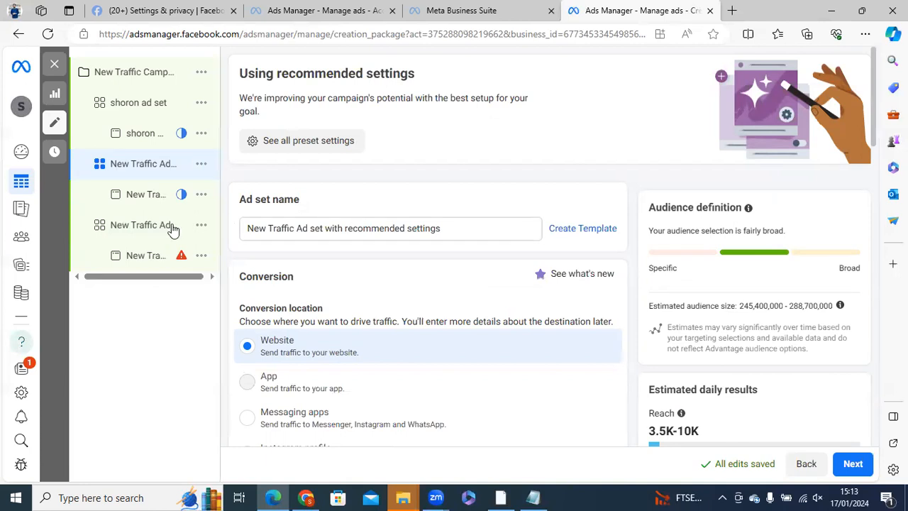
- Rename the newly added ad set to "shikhte cai ad set"
{"action": "left_click_drag", "start_coordinate": [458, 231], "coordinate": [239, 237]}
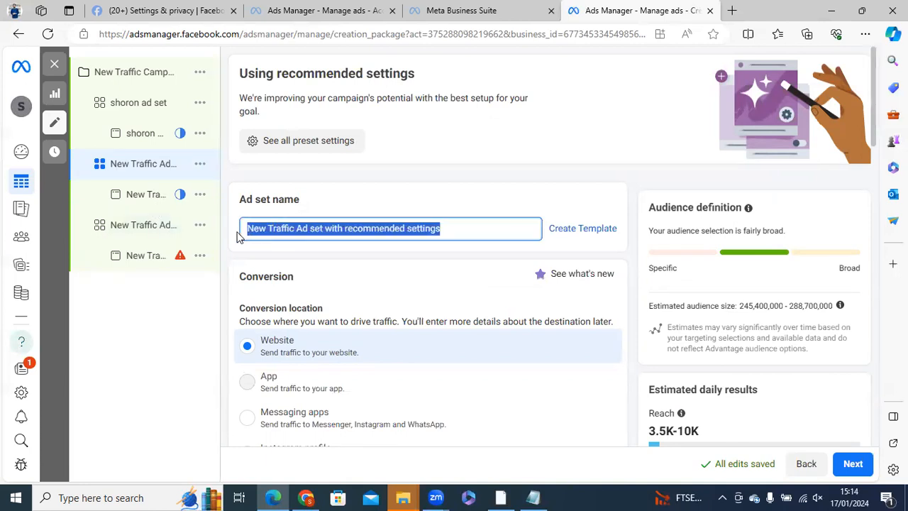
{"action": "type", "text": "shik"}
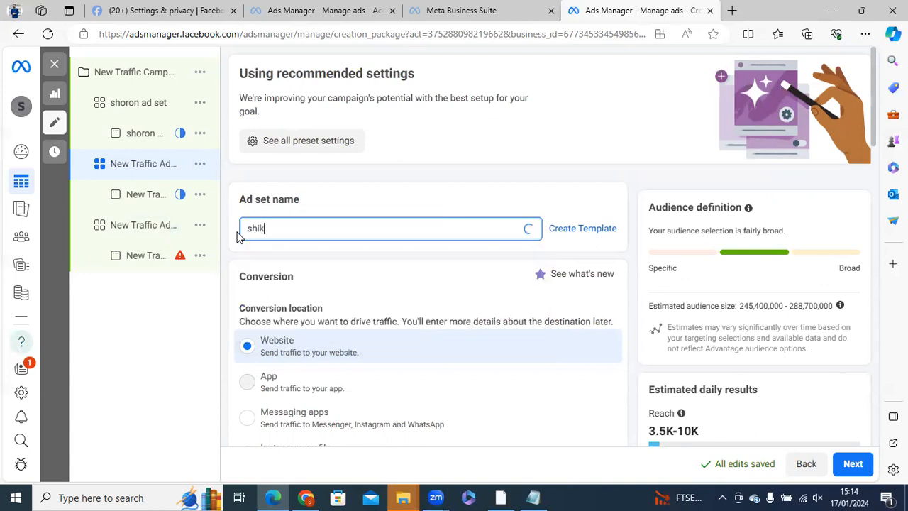
{"action": "type", "text": "hte cai ad set"}
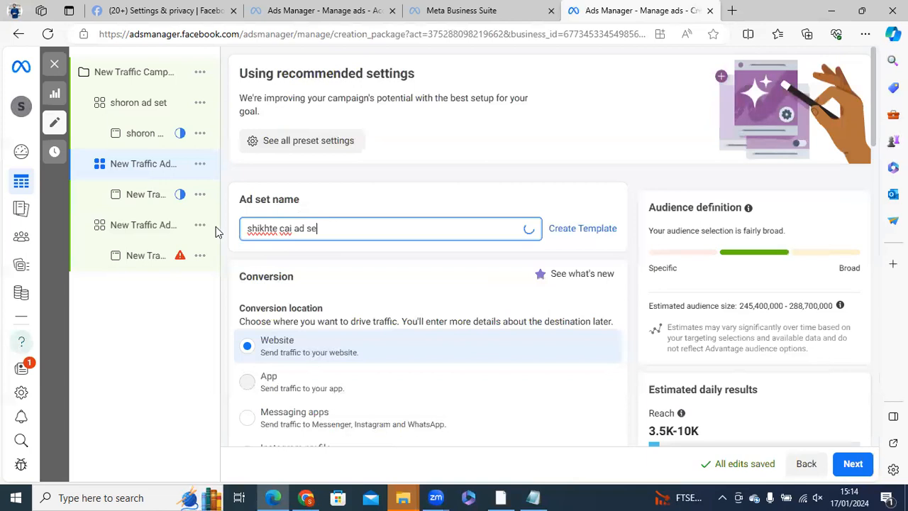
- Rename the ad under the shikhte cai ad set to "shikhte cai ad copy"
{"action": "left_click", "coordinate": [145, 200]}
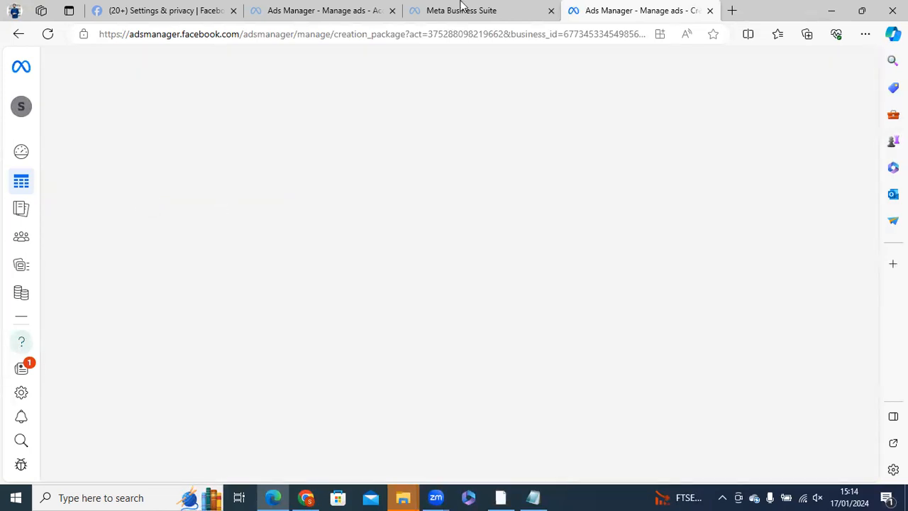
{"action": "left_click", "coordinate": [461, 6]}
{"action": "left_click", "coordinate": [618, 8]}
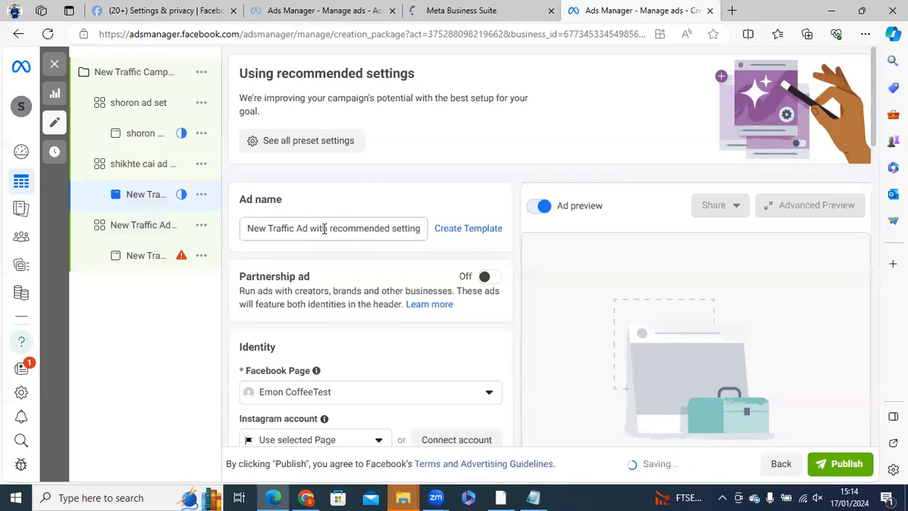
{"action": "triple_click", "coordinate": [326, 229]}
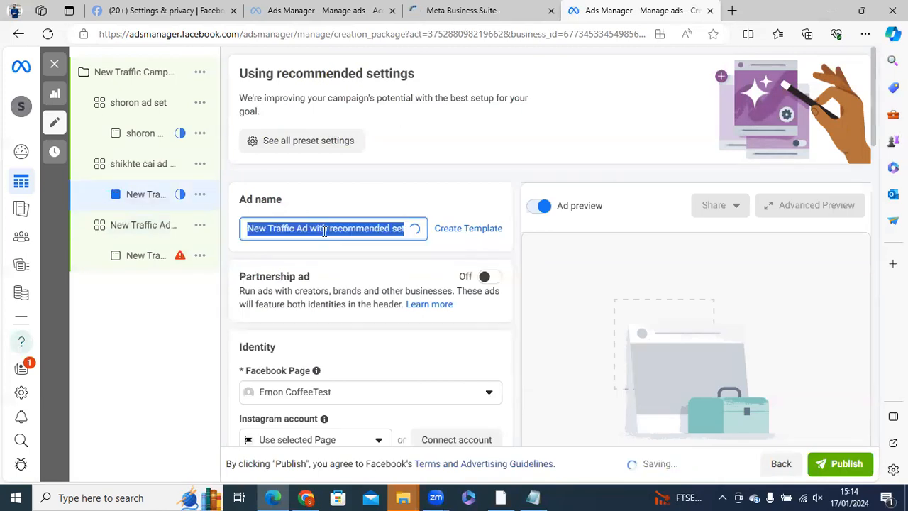
{"action": "type", "text": "shikhte "}
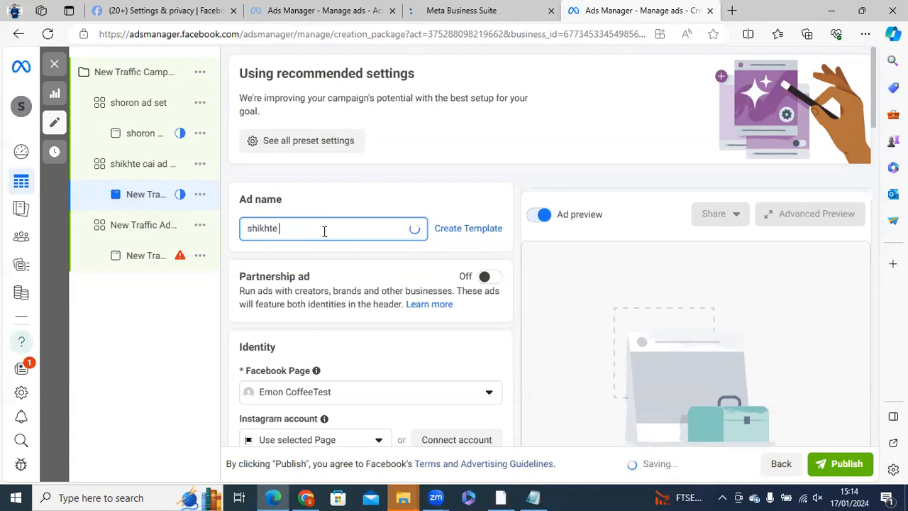
{"action": "type", "text": "cai ad copy"}
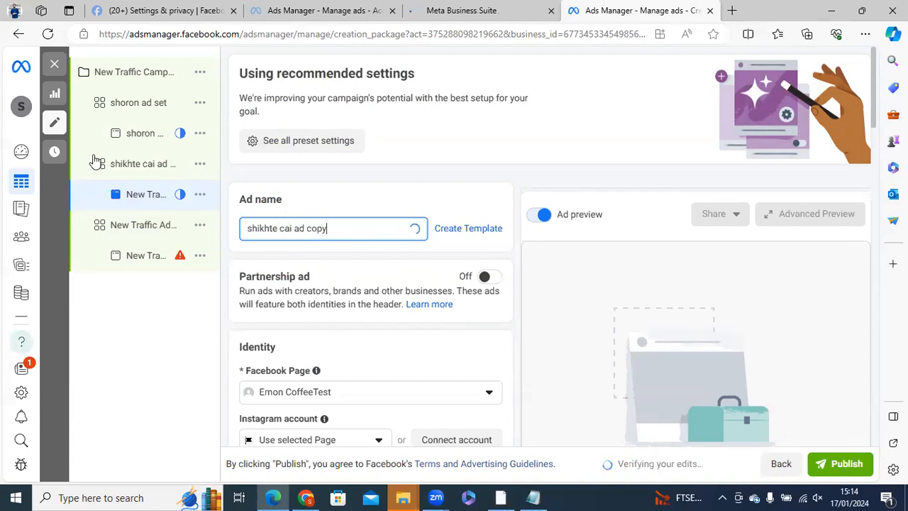
{"action": "left_click", "coordinate": [261, 211]}
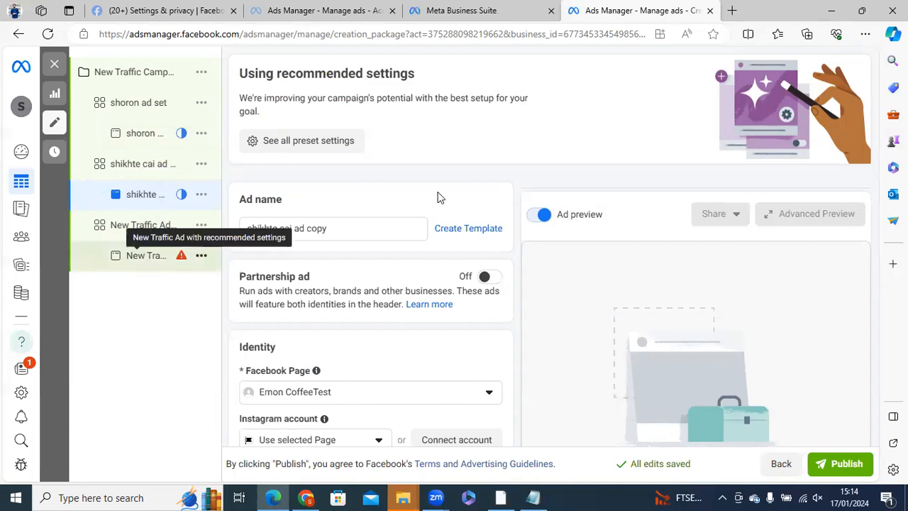
- Return to the campaign list without publishing and open the ad sets of the draft traffic campaign
{"action": "left_click", "coordinate": [54, 65]}
{"action": "left_click", "coordinate": [470, 278]}
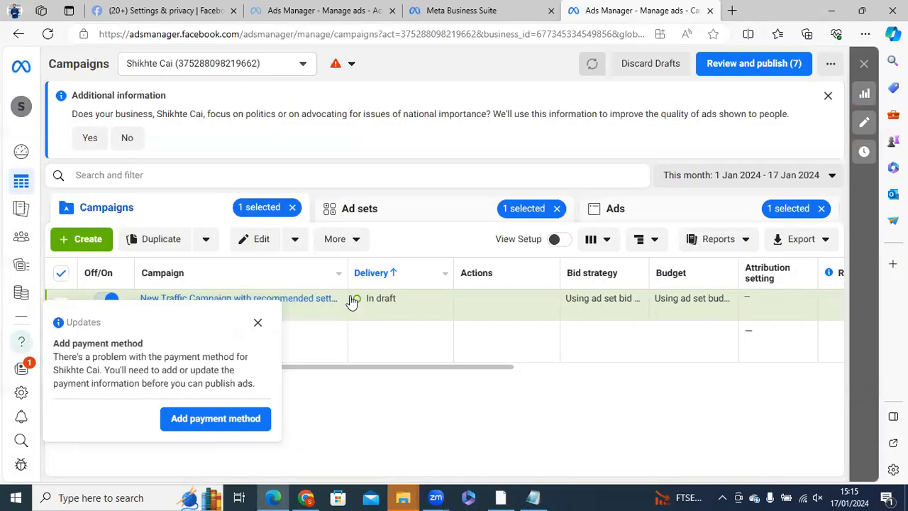
{"action": "left_click", "coordinate": [258, 322]}
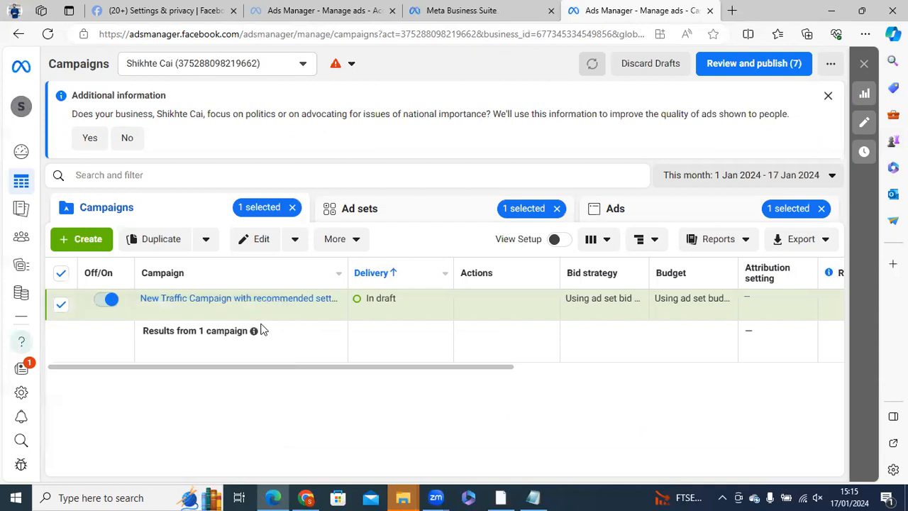
{"action": "left_click", "coordinate": [174, 300]}
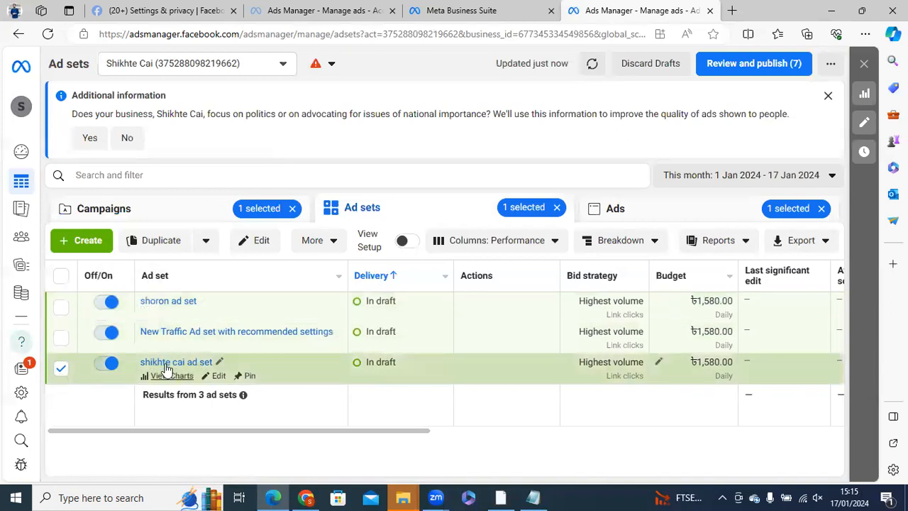
- Select only the shoron ad set, check its additional actions, and open its ads
{"action": "left_click", "coordinate": [62, 310]}
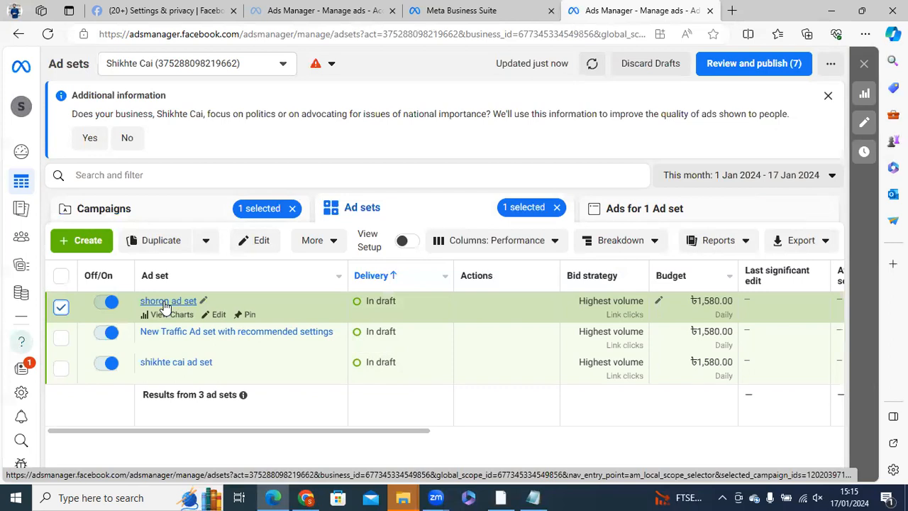
{"action": "left_click", "coordinate": [326, 241]}
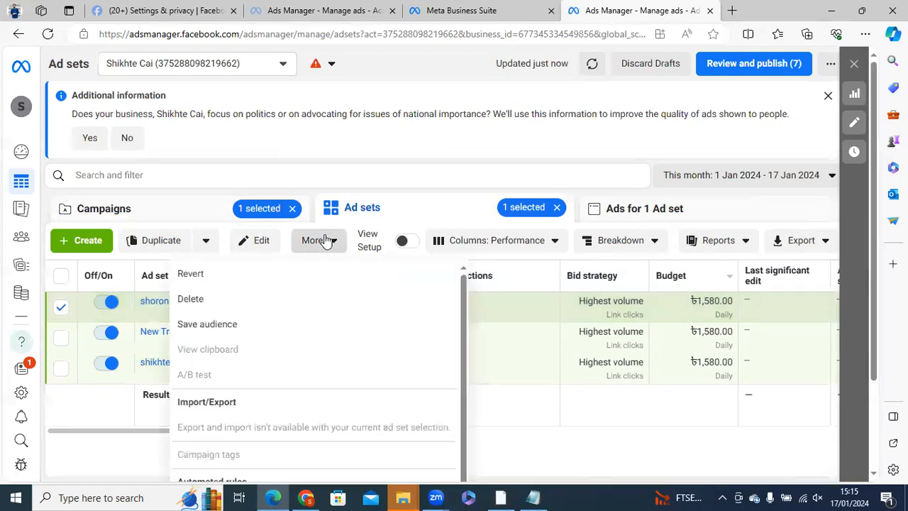
{"action": "left_click", "coordinate": [124, 327]}
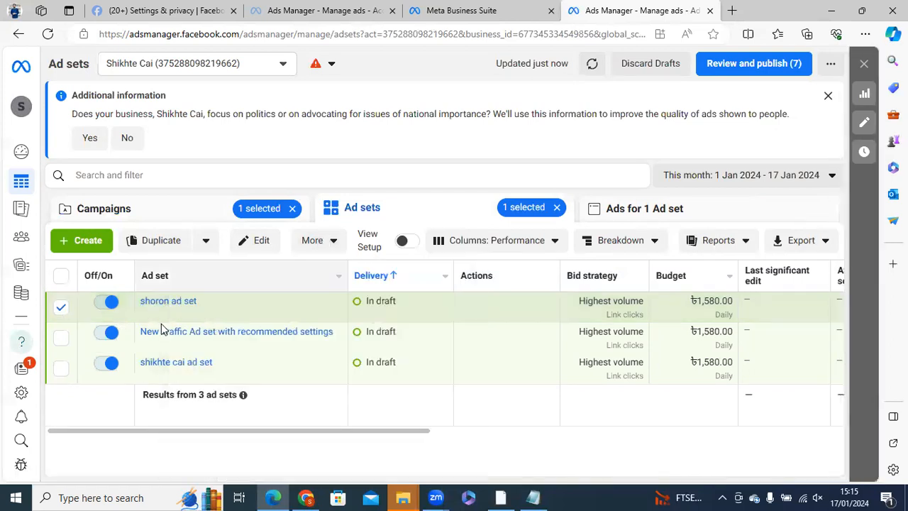
{"action": "mouse_move", "coordinate": [210, 317]}
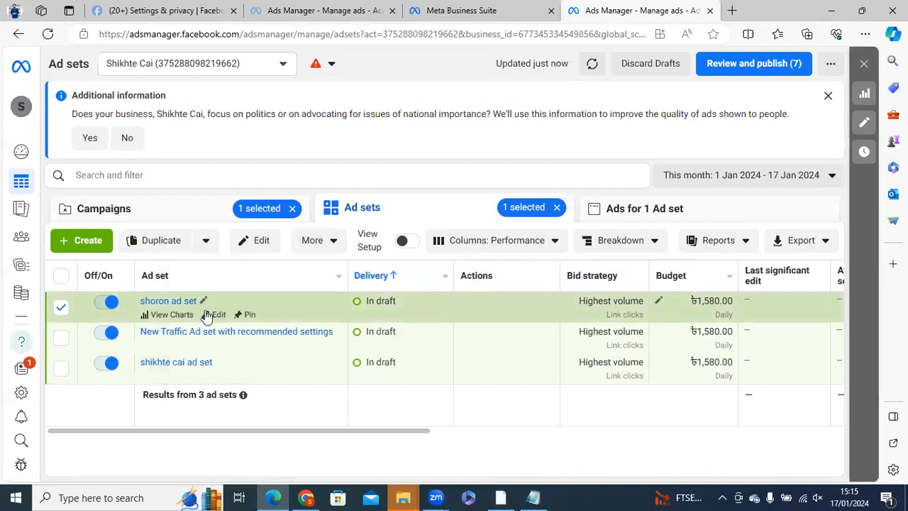
{"action": "left_click", "coordinate": [61, 307]}
{"action": "left_click", "coordinate": [164, 298]}
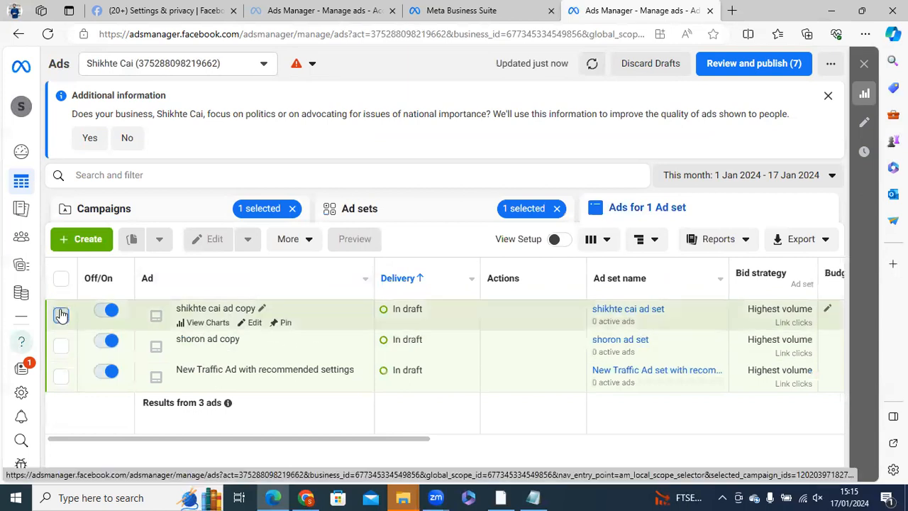
- Try selecting one ad and all ads, clear the selection, and return to the ad sets with none selected
{"action": "left_click", "coordinate": [61, 315]}
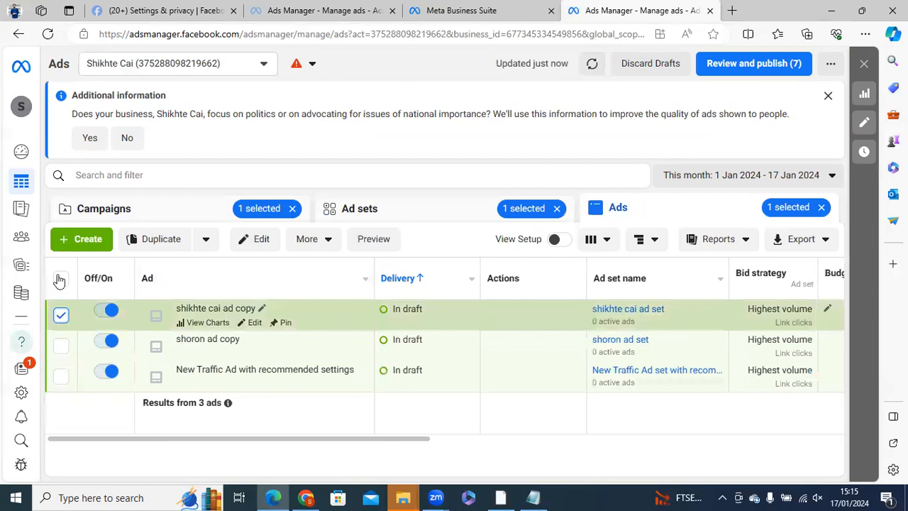
{"action": "left_click", "coordinate": [61, 279]}
{"action": "left_click", "coordinate": [61, 281]}
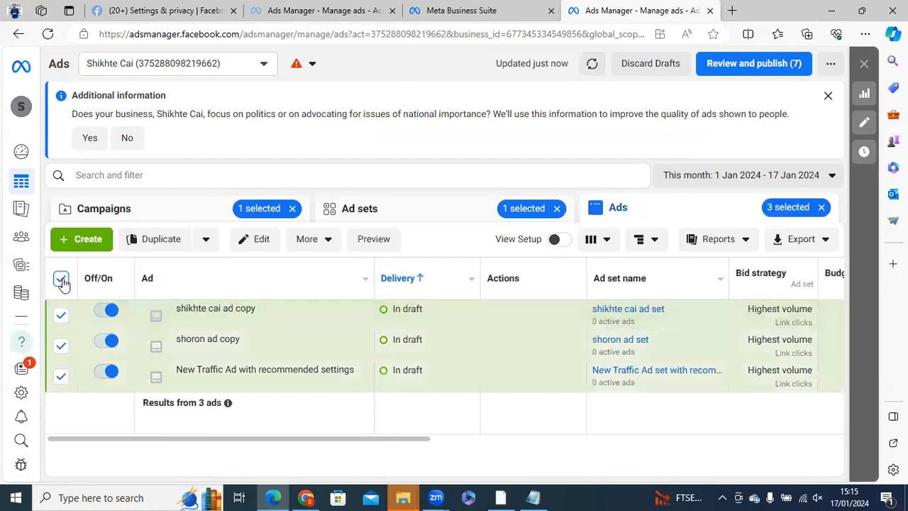
{"action": "left_click", "coordinate": [62, 281]}
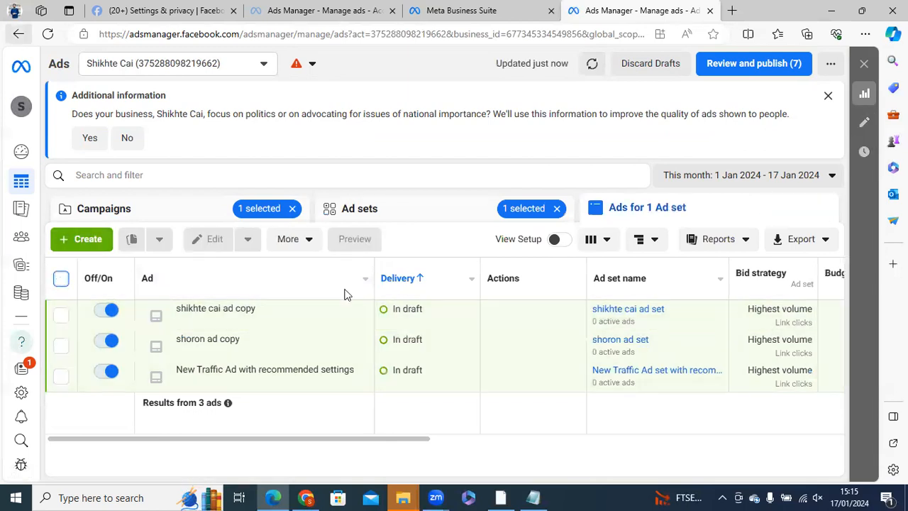
{"action": "key", "text": "alt+Left"}
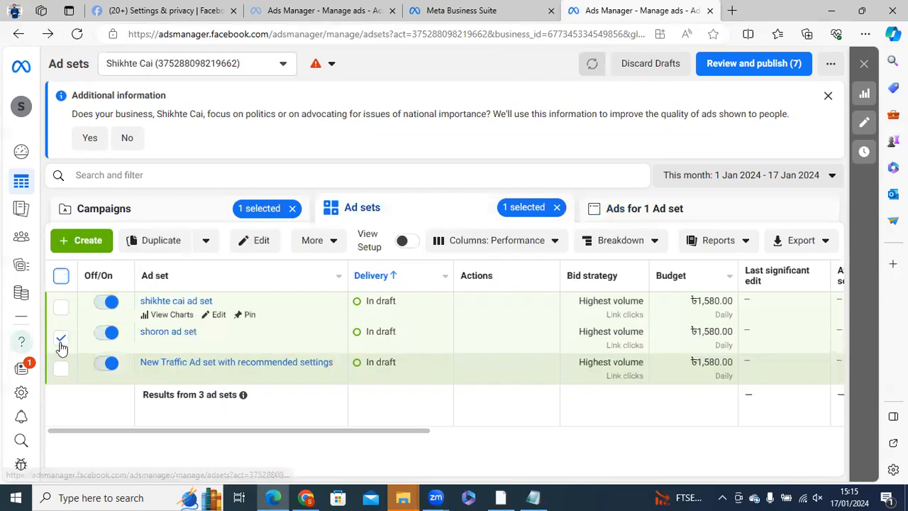
{"action": "left_click", "coordinate": [61, 366]}
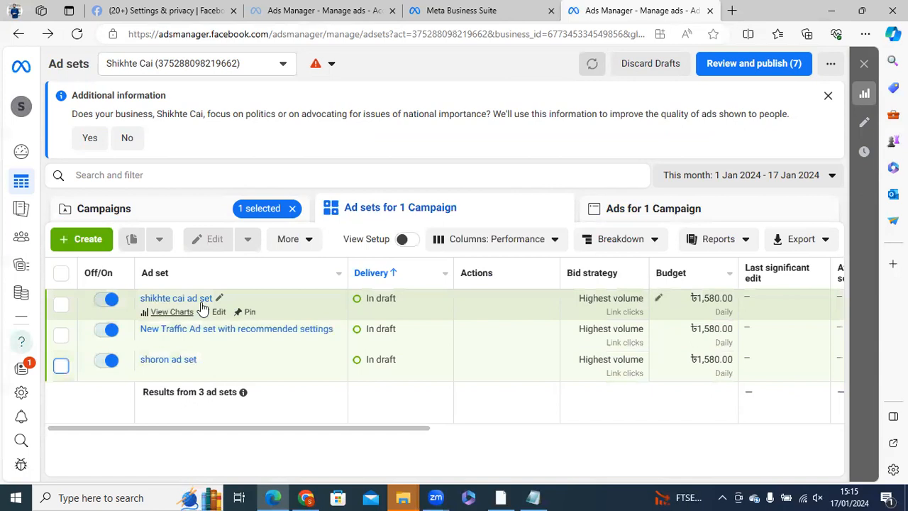
- Select the shoron ad set and open its duplication settings
{"action": "left_click", "coordinate": [61, 305]}
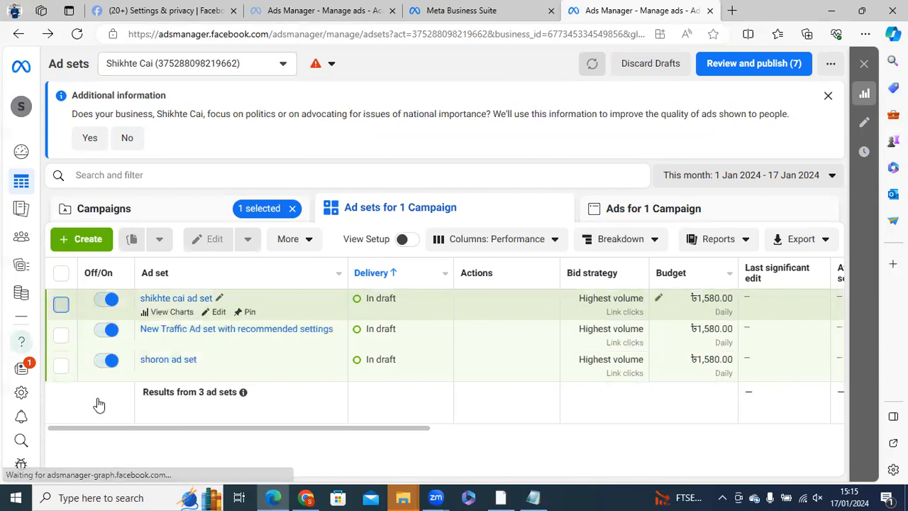
{"action": "left_click", "coordinate": [61, 371]}
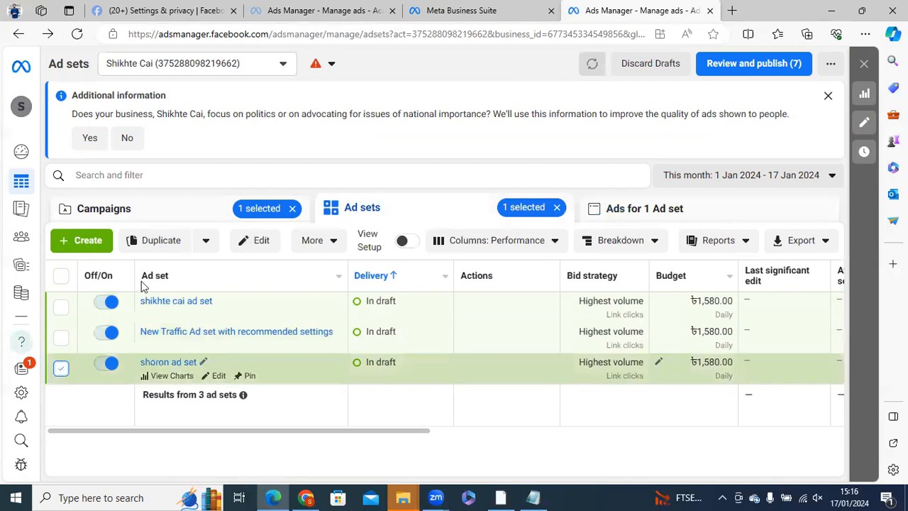
{"action": "left_click", "coordinate": [165, 242]}
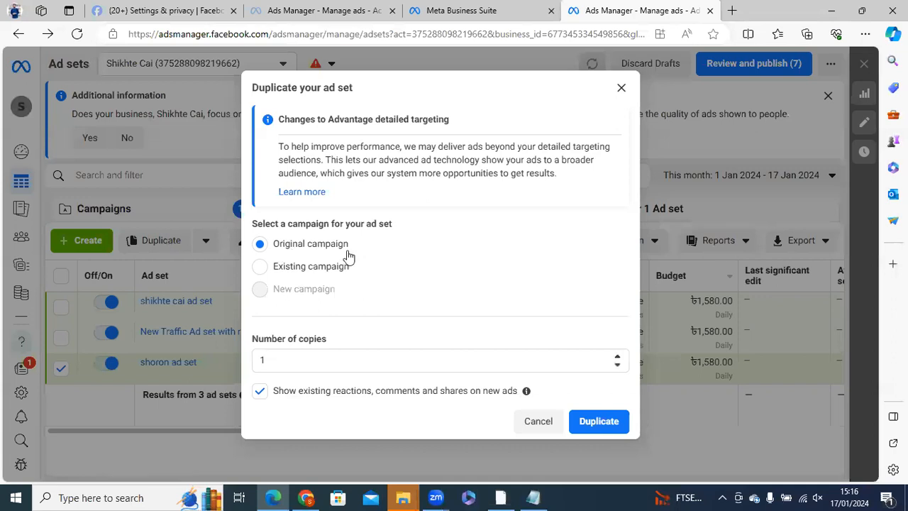
- Try an existing campaign as the duplication destination, with New Traffic Campaign with recommended settings as the target
{"action": "left_click", "coordinate": [274, 266]}
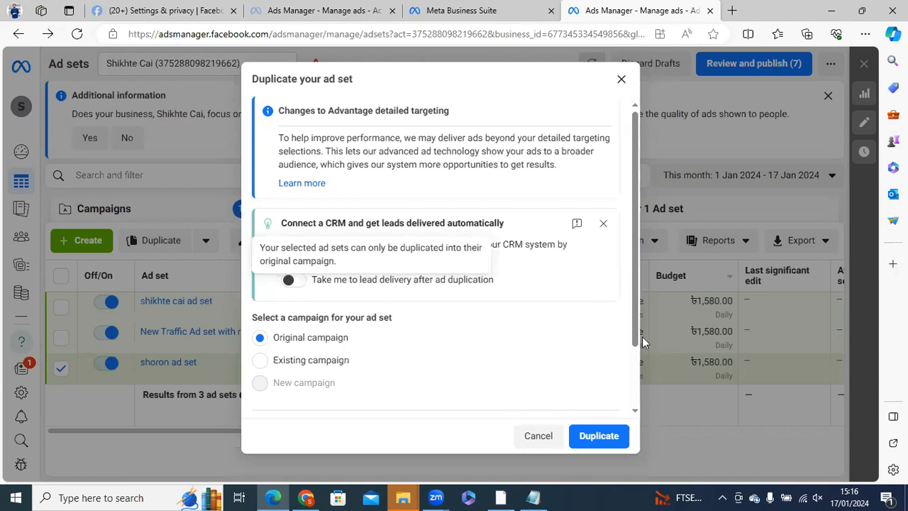
{"action": "scroll", "coordinate": [642, 336], "scroll_direction": "down", "scroll_amount": 2}
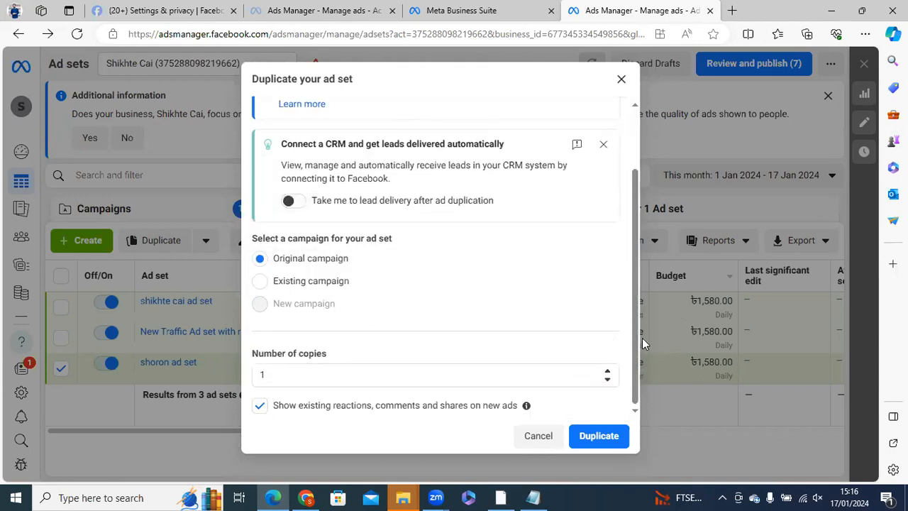
{"action": "left_click", "coordinate": [314, 283]}
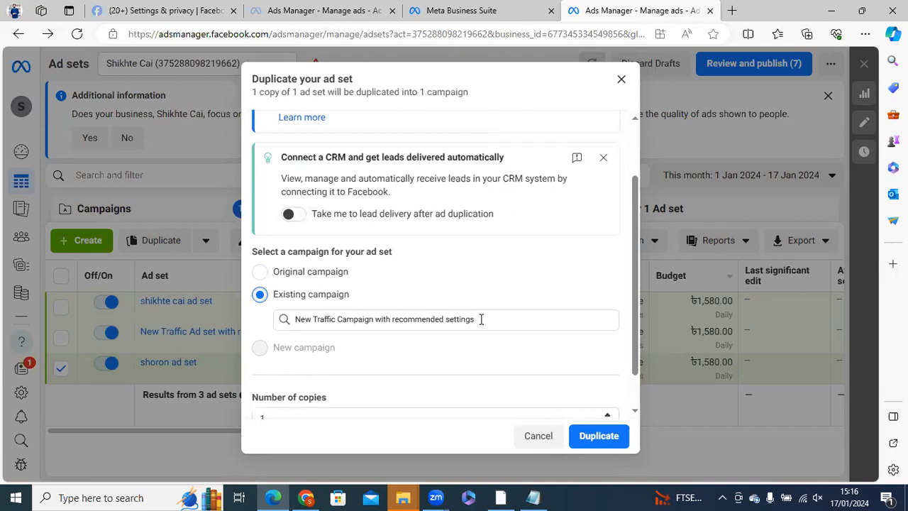
{"action": "left_click", "coordinate": [319, 318]}
{"action": "left_click", "coordinate": [337, 320]}
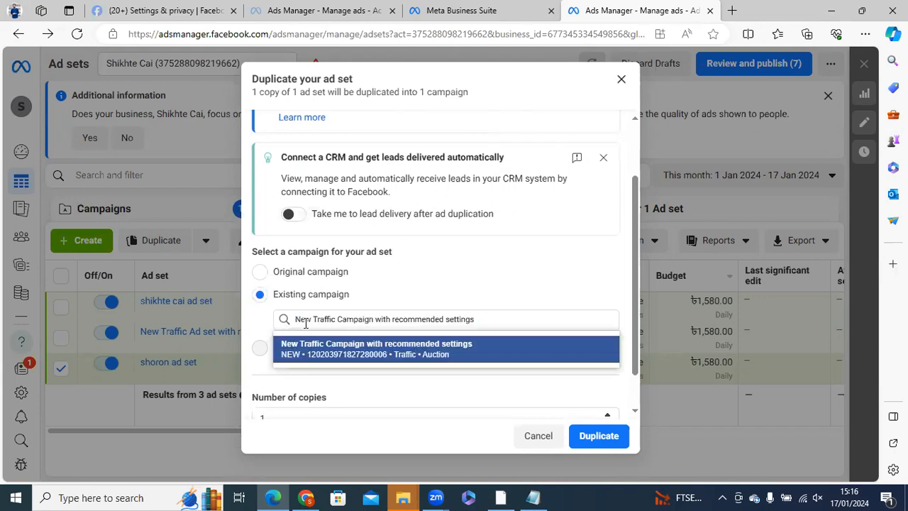
{"action": "key", "text": "ctrl+a"}
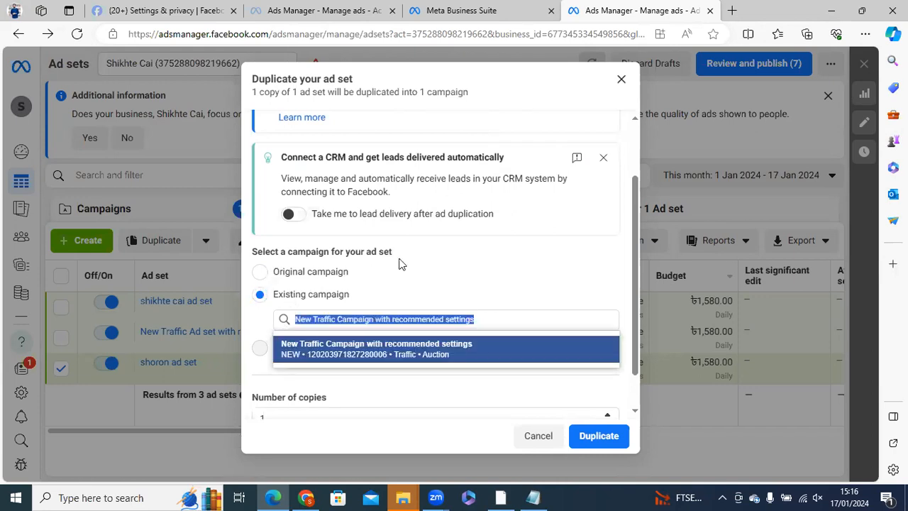
{"action": "left_click", "coordinate": [551, 304]}
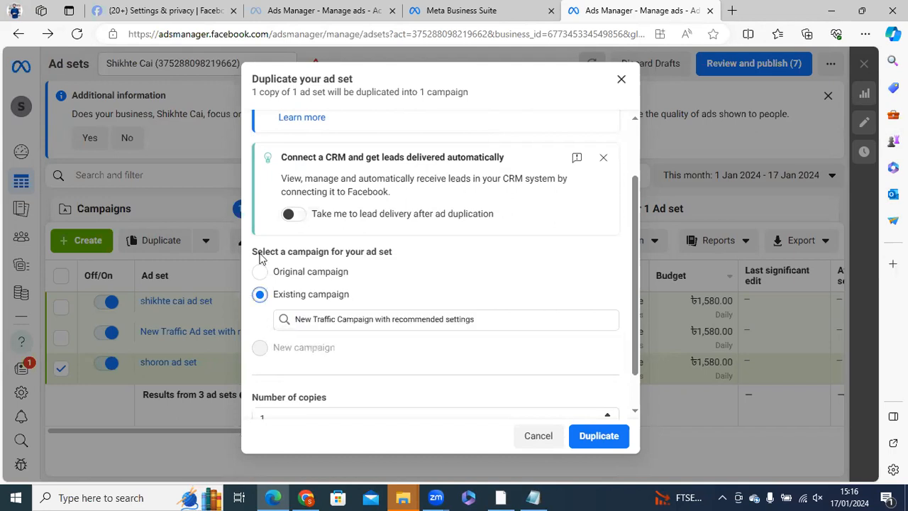
- Duplicate the shoron ad set into its original campaign as 2 copies, keeping existing reactions, comments and shares on new ads
{"action": "left_click", "coordinate": [261, 272]}
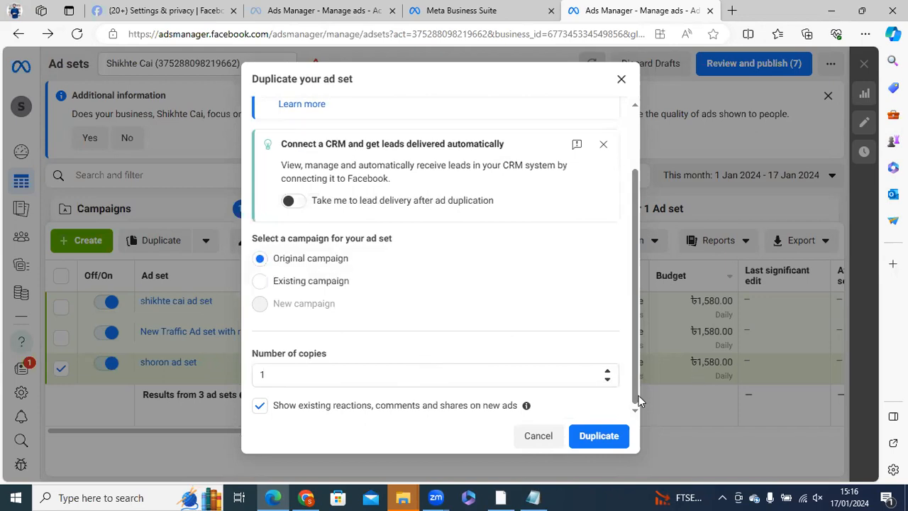
{"action": "double_click", "coordinate": [272, 375]}
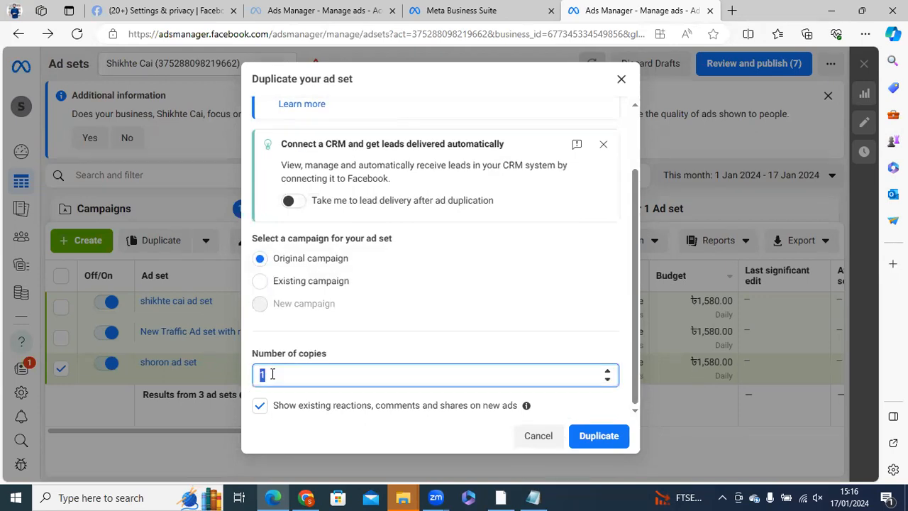
{"action": "type", "text": "2"}
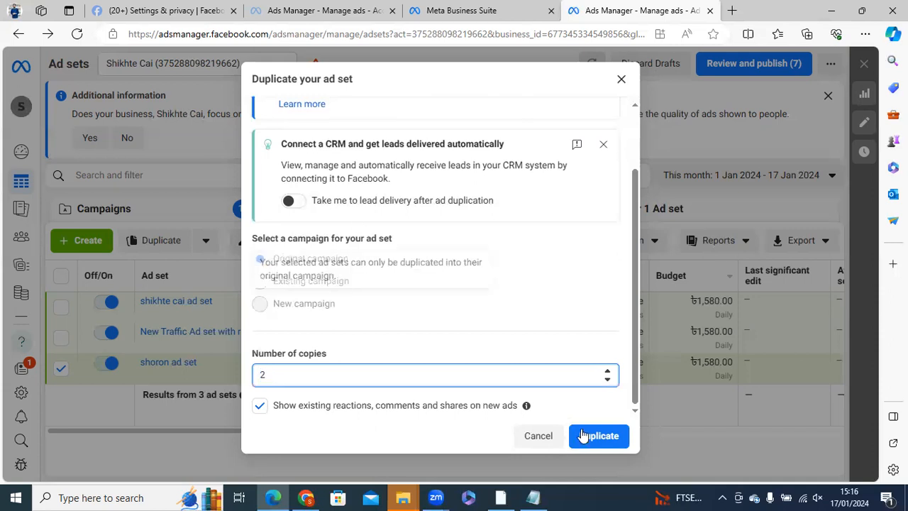
{"action": "left_click", "coordinate": [399, 434]}
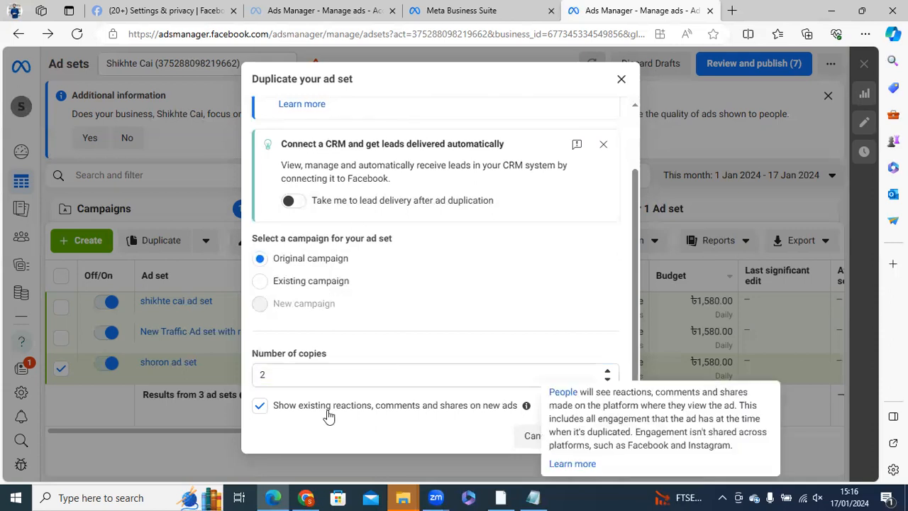
{"action": "left_click", "coordinate": [605, 437]}
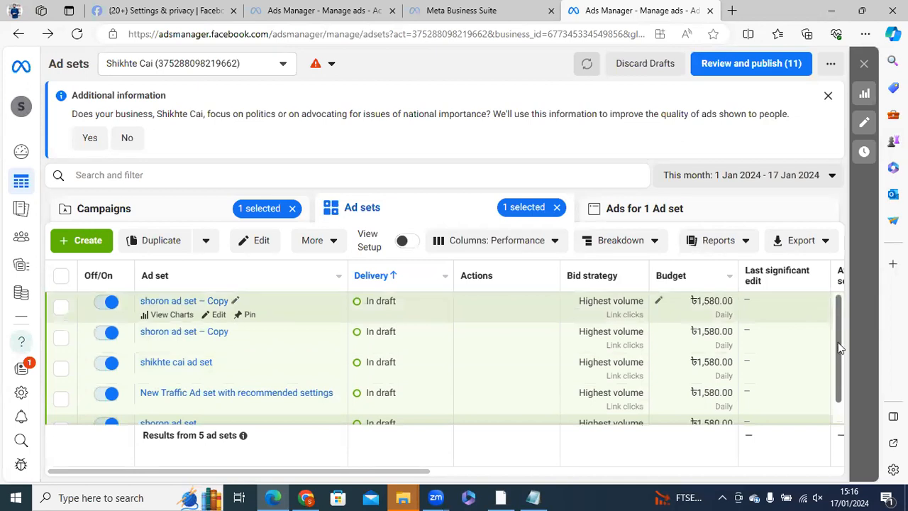
- Delete both shoron ad set copies together with the original shoron ad set
{"action": "scroll", "coordinate": [838, 376], "scroll_direction": "down", "scroll_amount": 2}
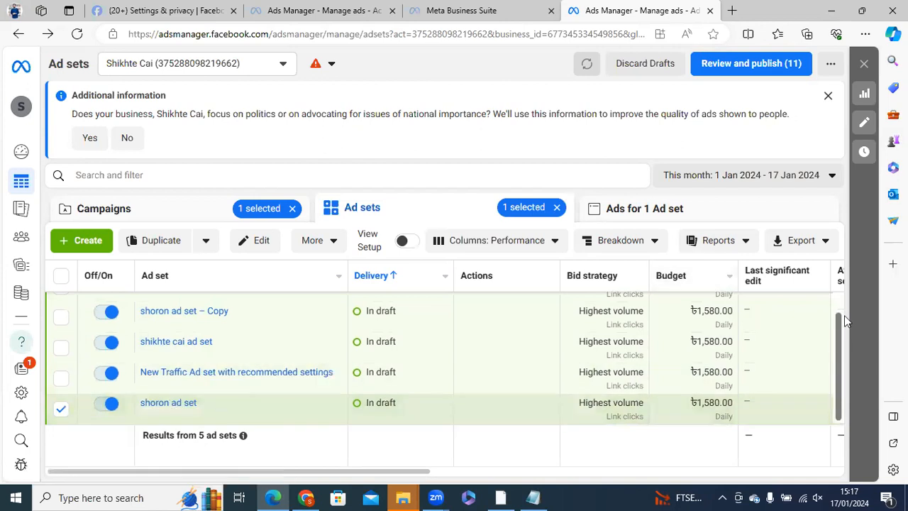
{"action": "scroll", "coordinate": [844, 310], "scroll_direction": "up", "scroll_amount": 1}
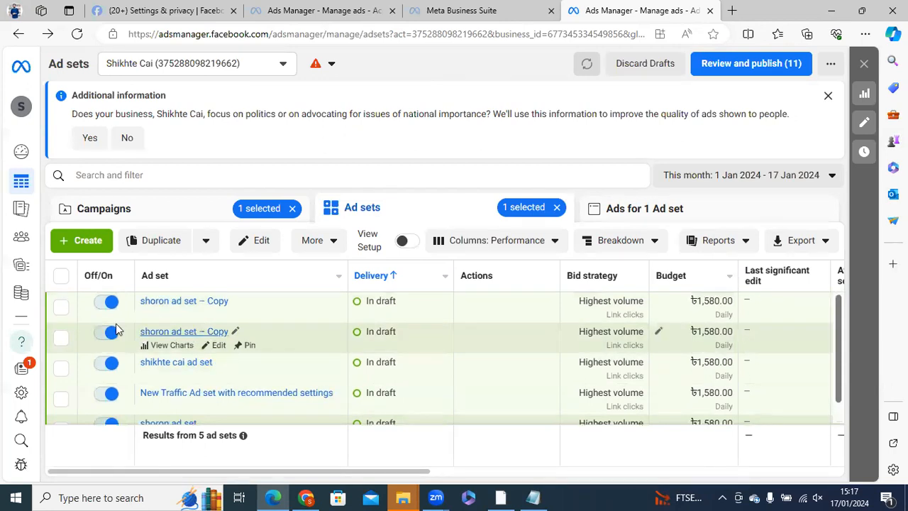
{"action": "left_click", "coordinate": [63, 309]}
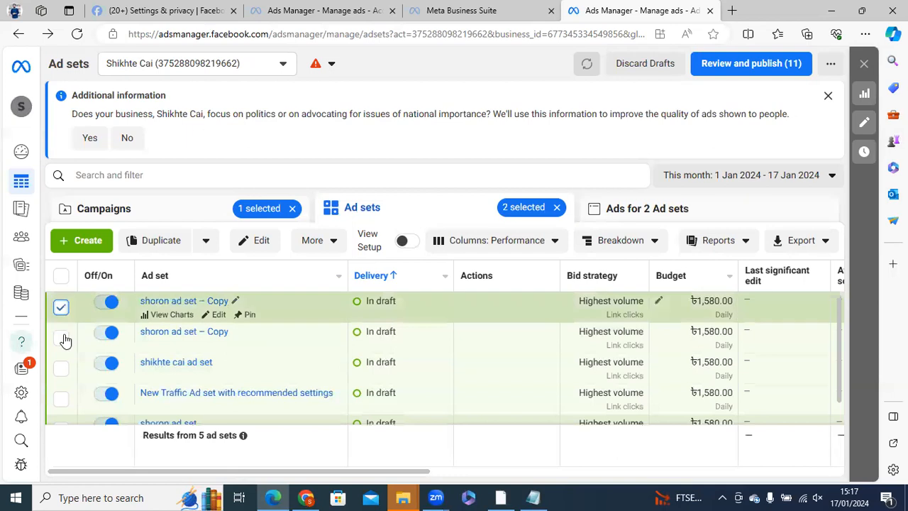
{"action": "left_click", "coordinate": [61, 338]}
{"action": "left_click", "coordinate": [316, 241]}
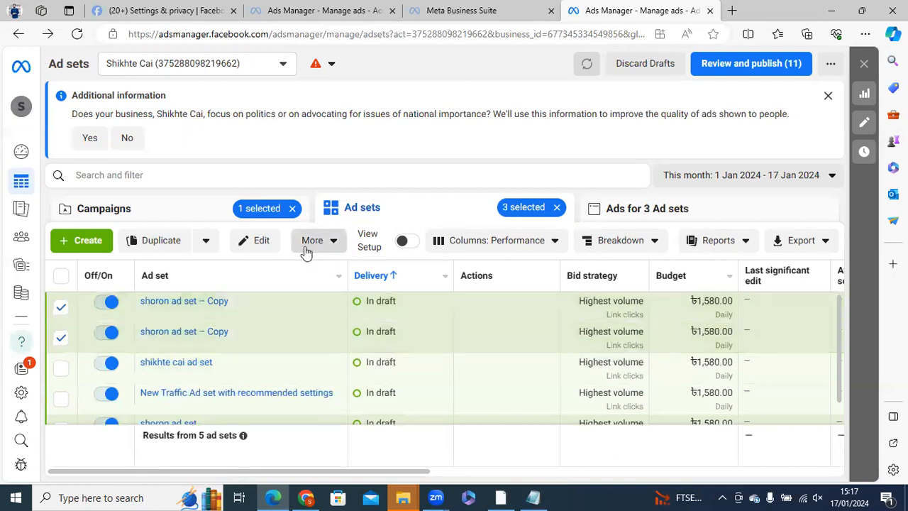
{"action": "left_click", "coordinate": [233, 299]}
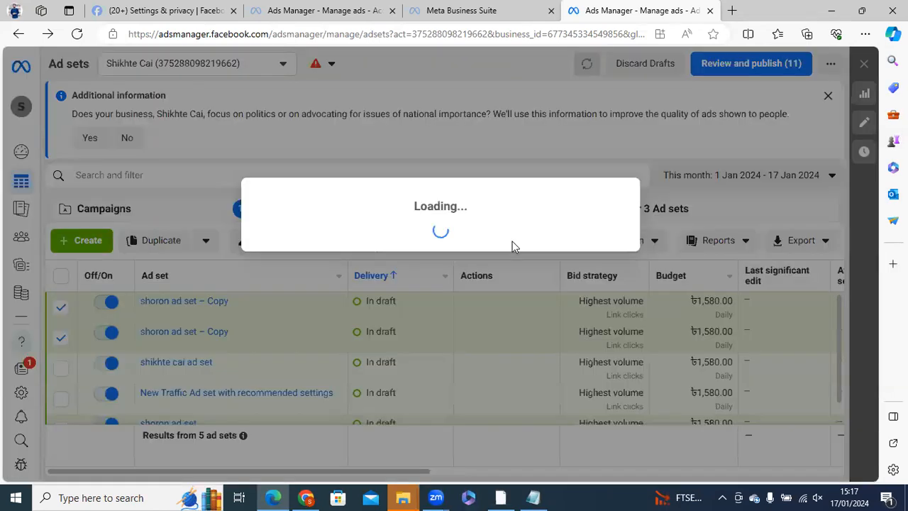
{"action": "left_click", "coordinate": [533, 243]}
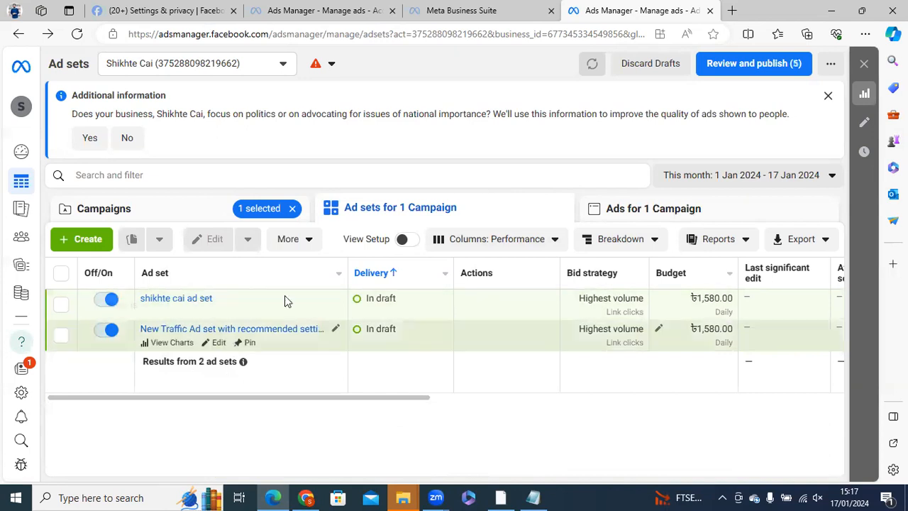
- Check the additional ad set actions, and turn the shikhte cai ad set off and back on
{"action": "left_click", "coordinate": [305, 243]}
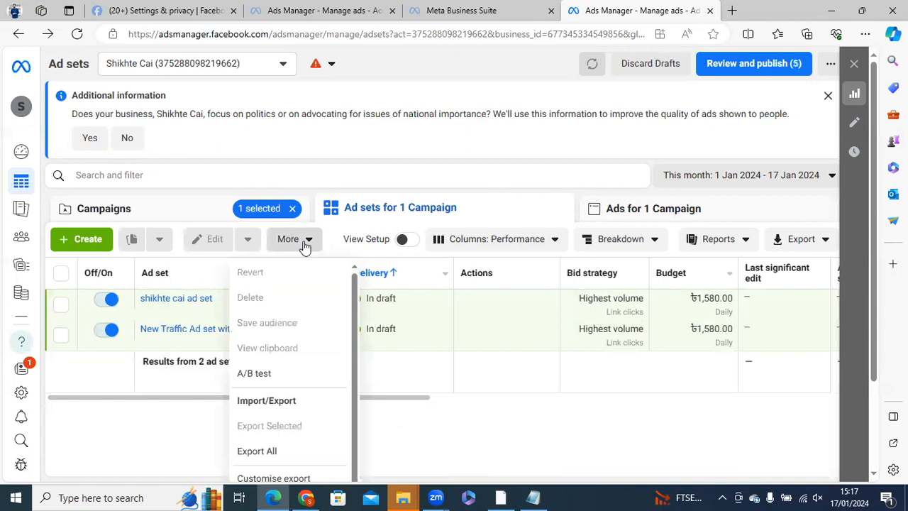
{"action": "left_click", "coordinate": [132, 320]}
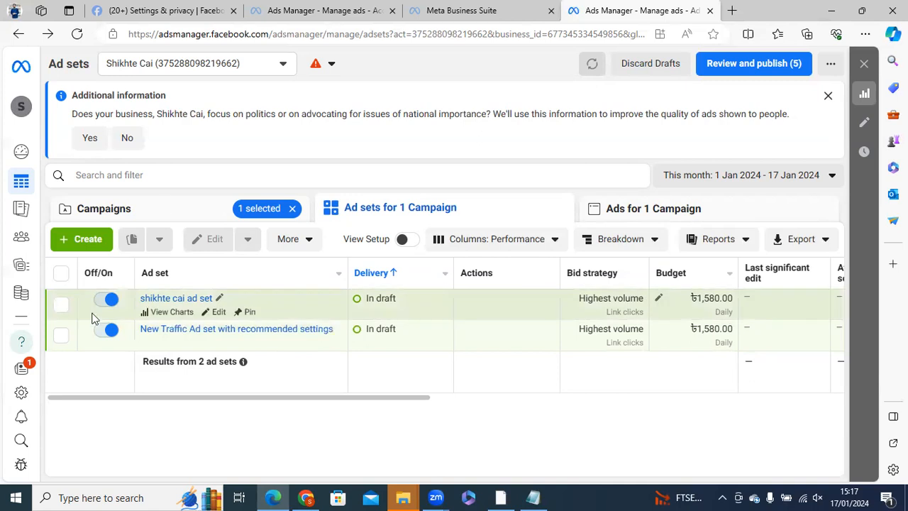
{"action": "left_click", "coordinate": [110, 300]}
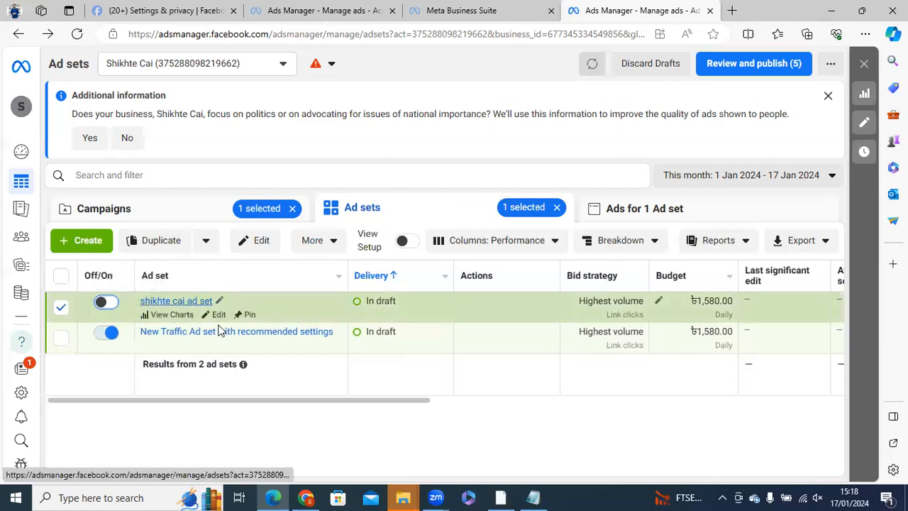
{"action": "left_click", "coordinate": [108, 305]}
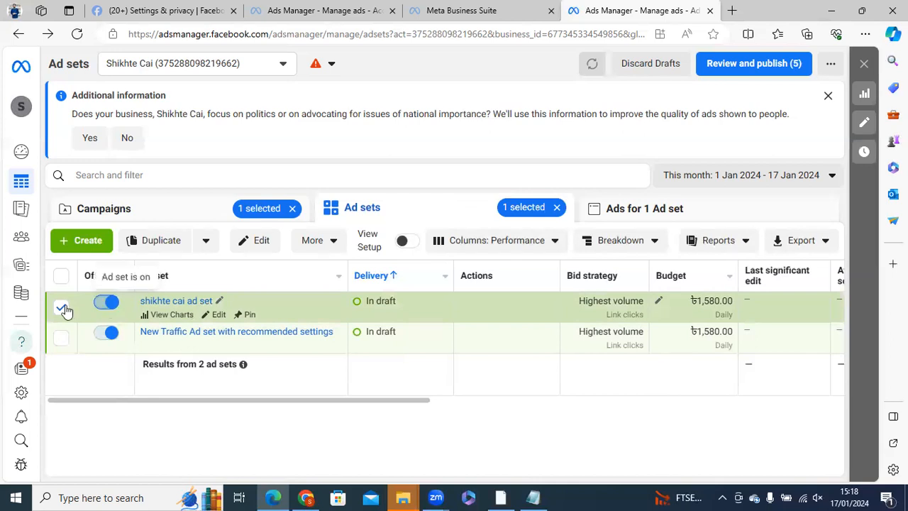
- Duplicate the shikhte cai ad set into its original campaign as 3 copies, keeping existing reactions, comments and shares on new ads
{"action": "left_click", "coordinate": [64, 309]}
{"action": "left_click", "coordinate": [63, 309]}
{"action": "left_click", "coordinate": [159, 240]}
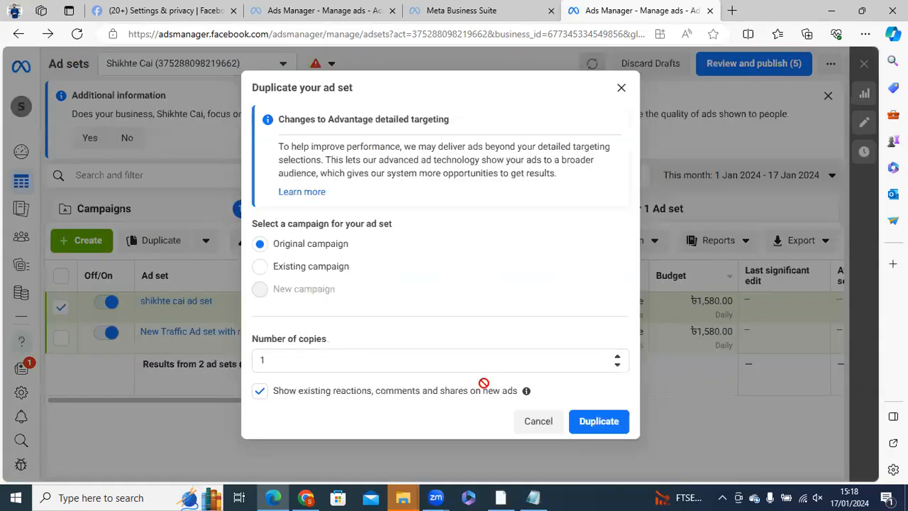
{"action": "left_click", "coordinate": [262, 360]}
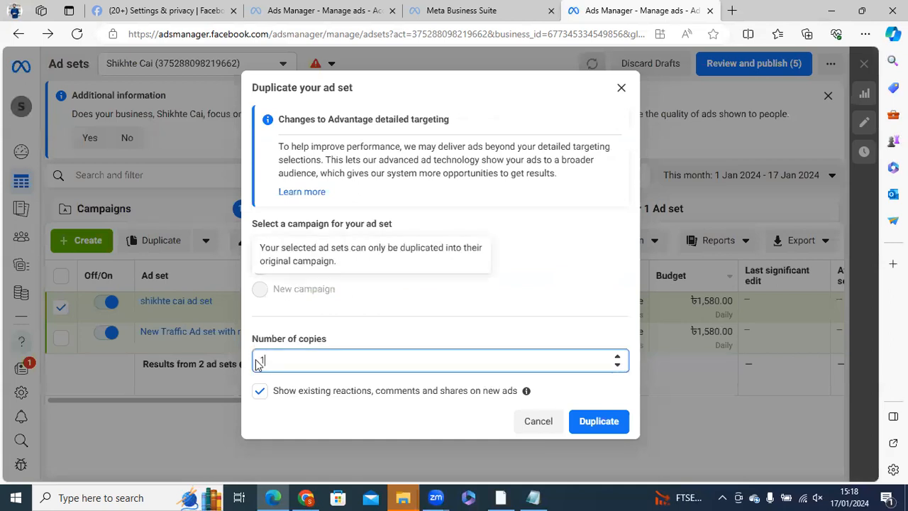
{"action": "double_click", "coordinate": [261, 363]}
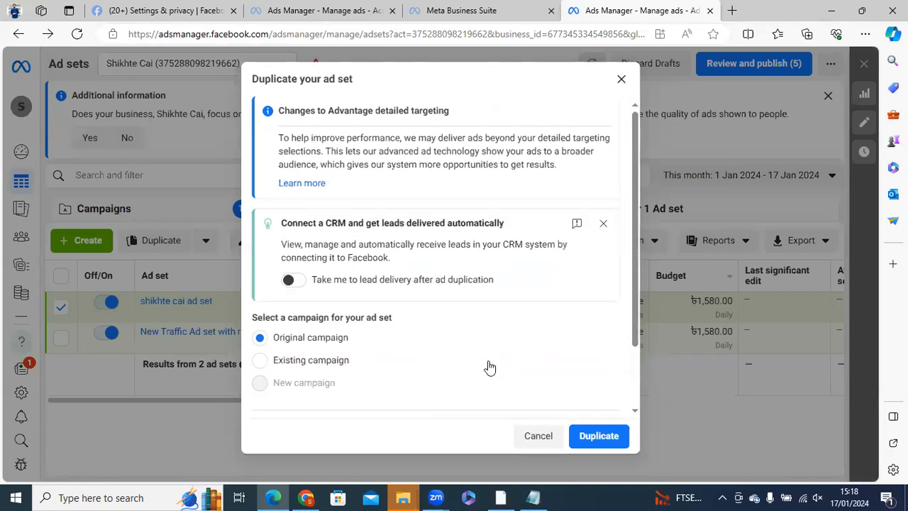
{"action": "type", "text": "3"}
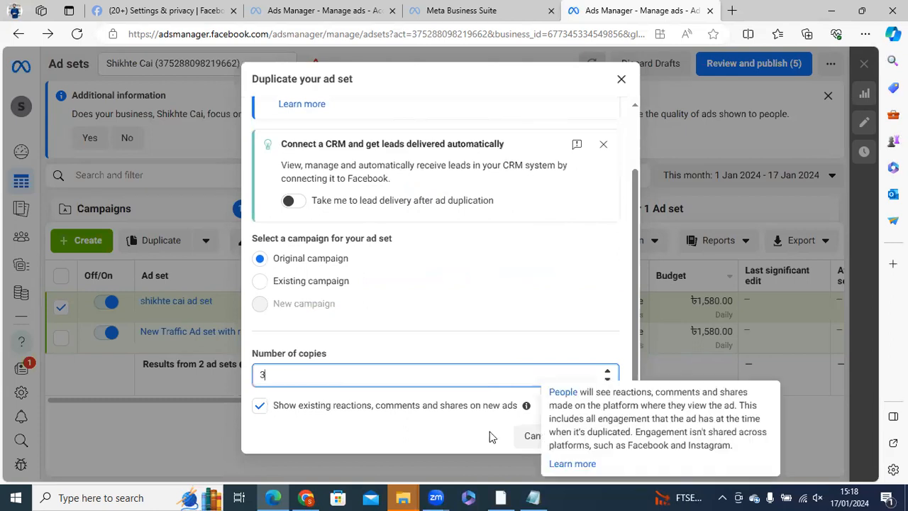
{"action": "left_click", "coordinate": [592, 439]}
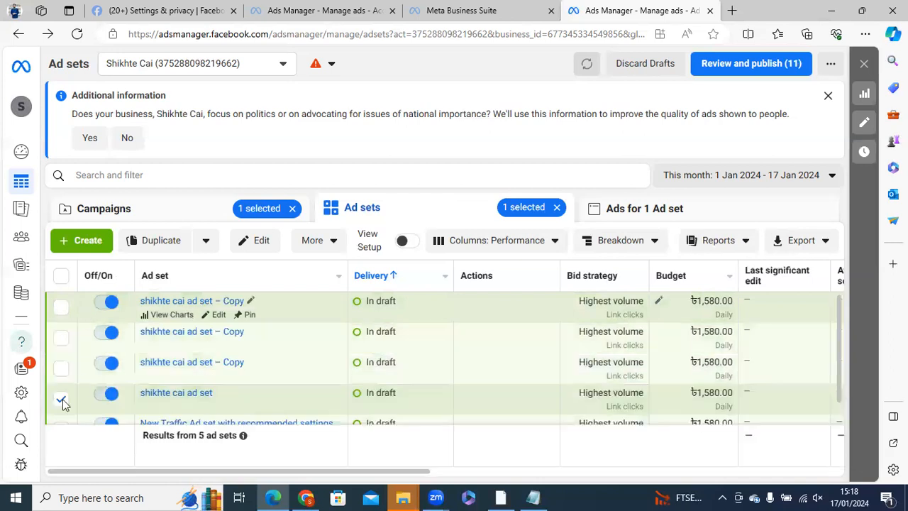
- Delete the three shikhte cai ad set copies while keeping the original ad set
{"action": "left_click", "coordinate": [62, 403]}
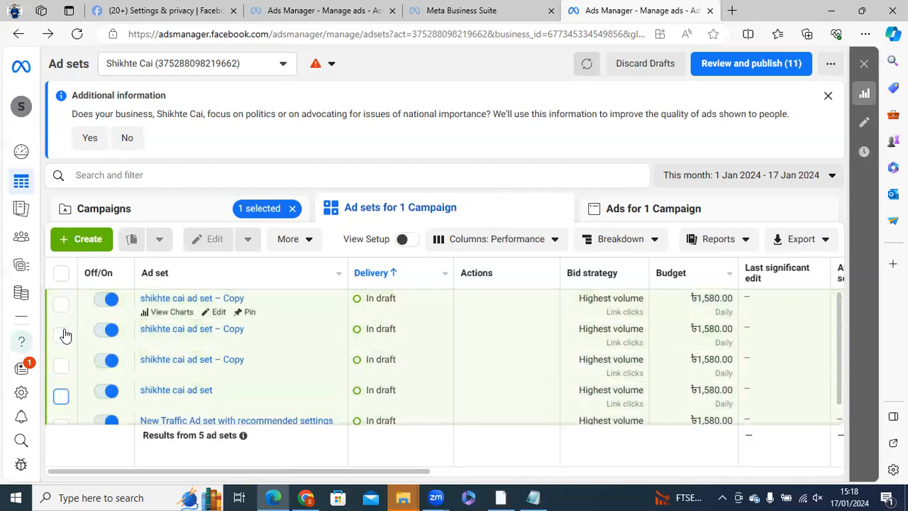
{"action": "left_click", "coordinate": [61, 304]}
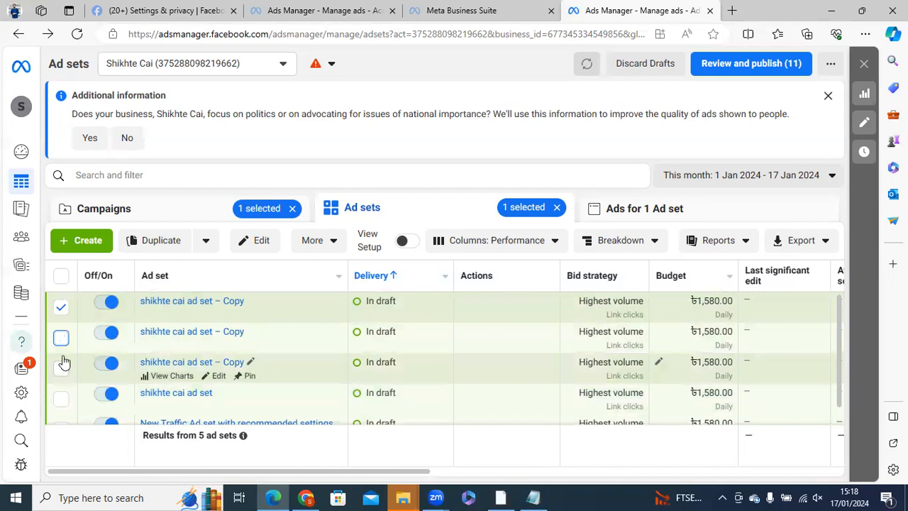
{"action": "left_click", "coordinate": [61, 338]}
{"action": "left_click", "coordinate": [61, 368]}
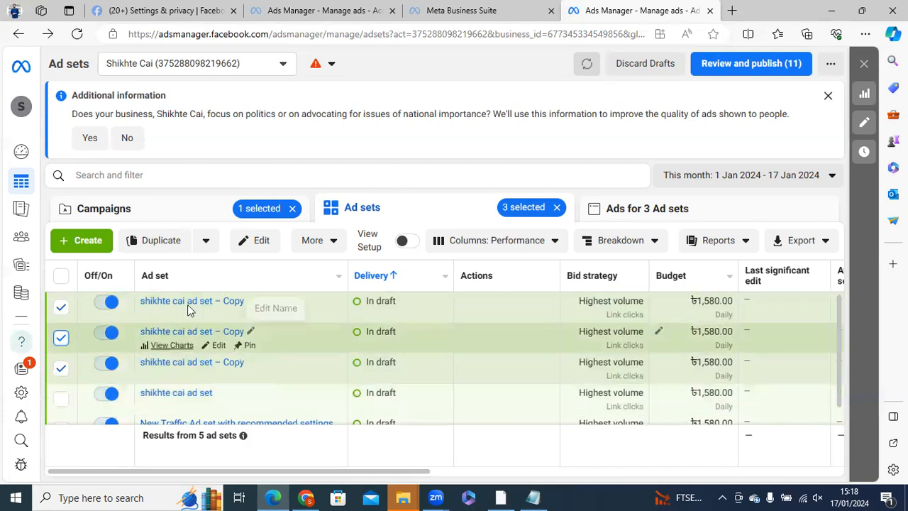
{"action": "left_click", "coordinate": [326, 243]}
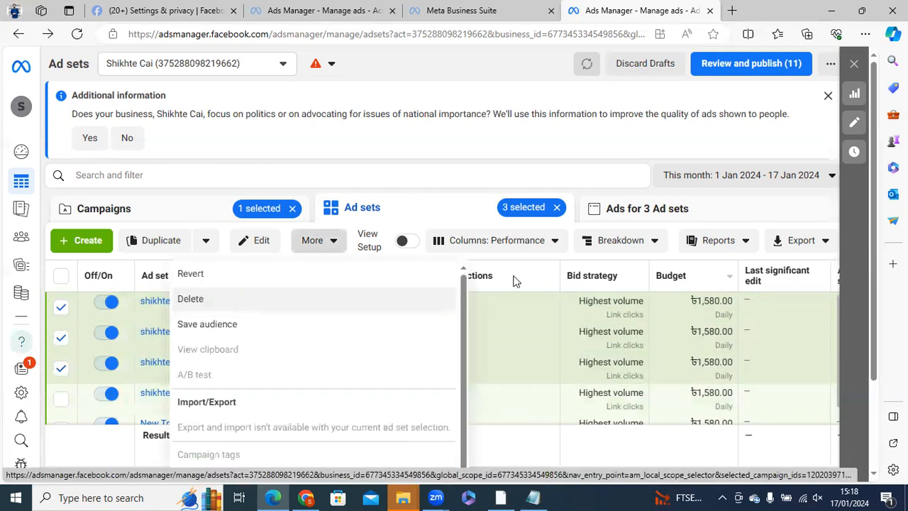
{"action": "left_click", "coordinate": [190, 299]}
{"action": "left_click", "coordinate": [548, 245]}
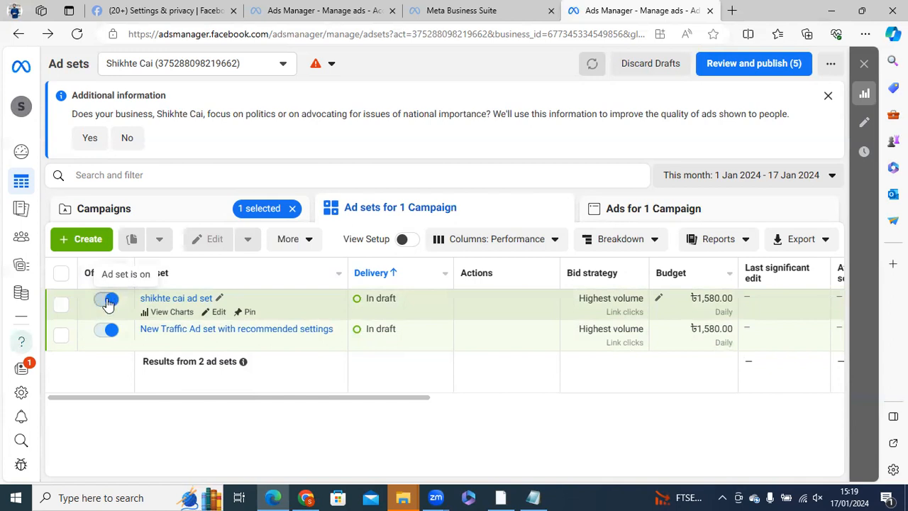
- Turn the shikhte cai ad set off and clear its selection
{"action": "left_click", "coordinate": [107, 301]}
{"action": "left_click", "coordinate": [108, 304]}
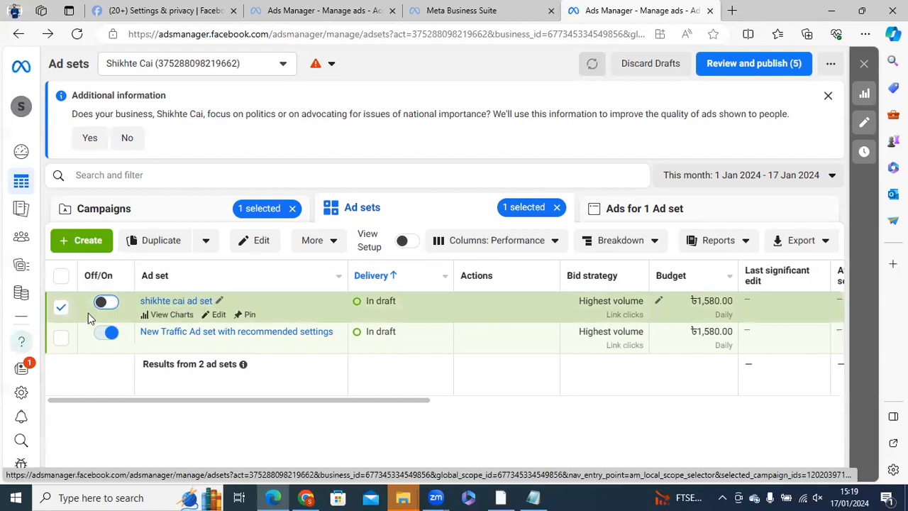
{"action": "left_click", "coordinate": [61, 310]}
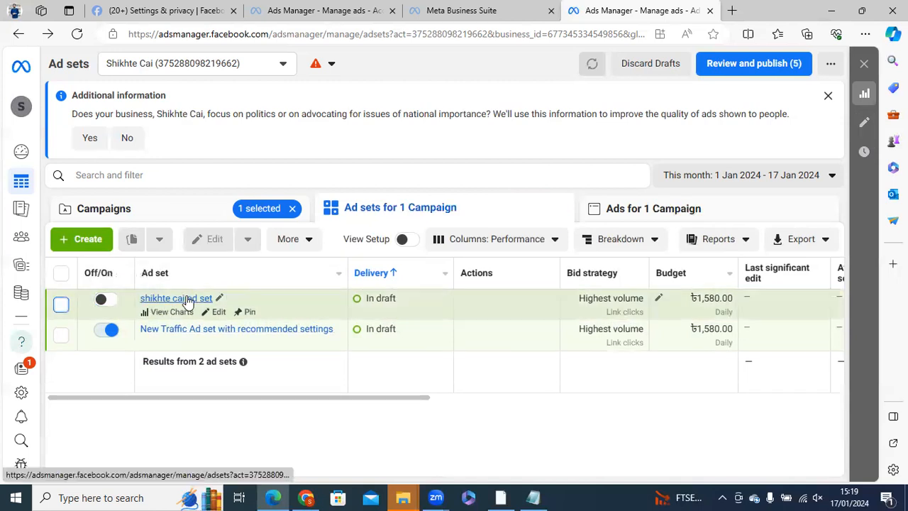
- Open the ads of the shikhte cai ad set, turn off the shikhte cai ad copy ad and deselect it
{"action": "left_click", "coordinate": [186, 301]}
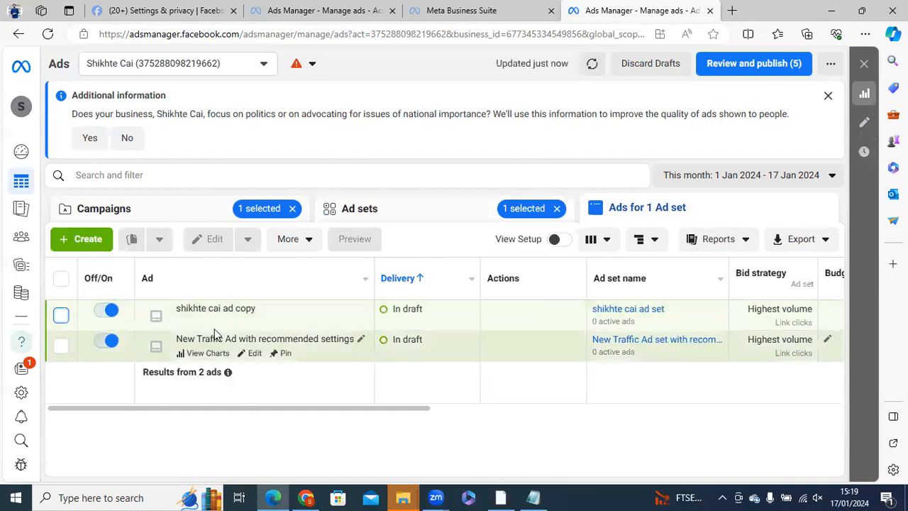
{"action": "left_click", "coordinate": [109, 311]}
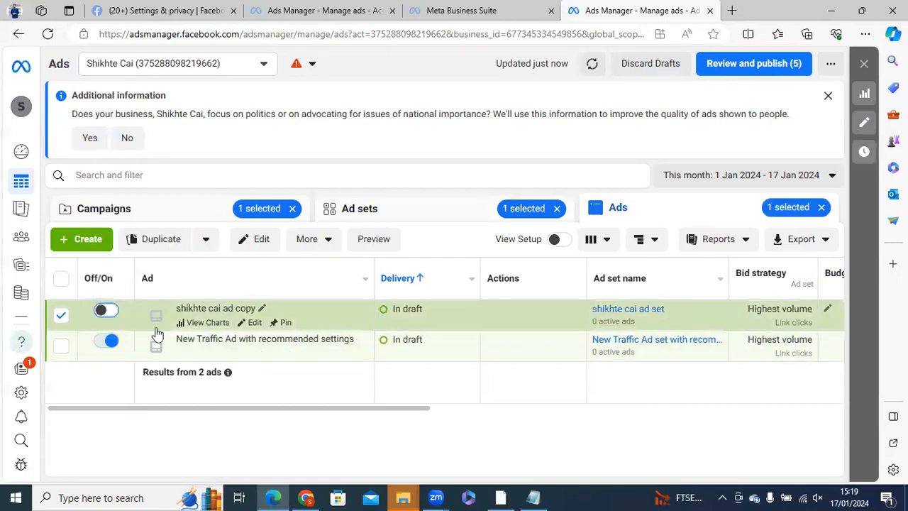
{"action": "left_click_drag", "start_coordinate": [180, 308], "coordinate": [242, 310]}
{"action": "left_click", "coordinate": [241, 310]}
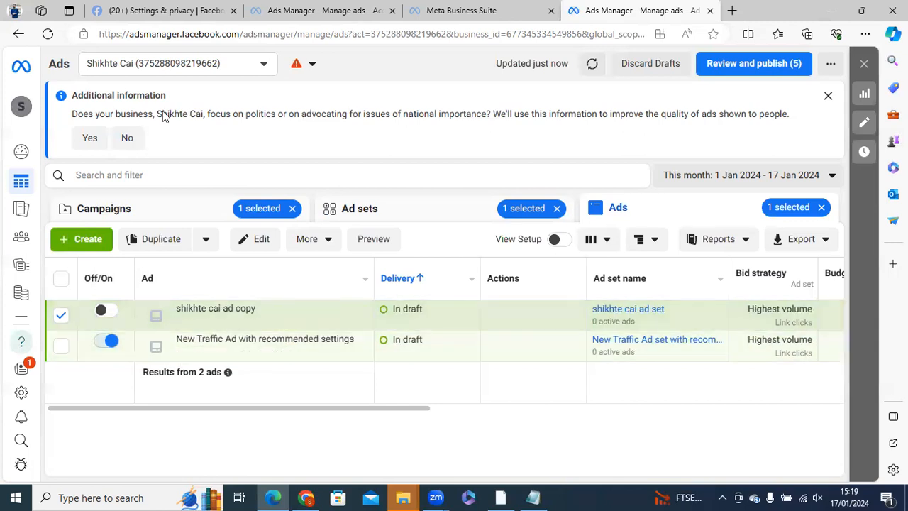
{"action": "left_click", "coordinate": [60, 319]}
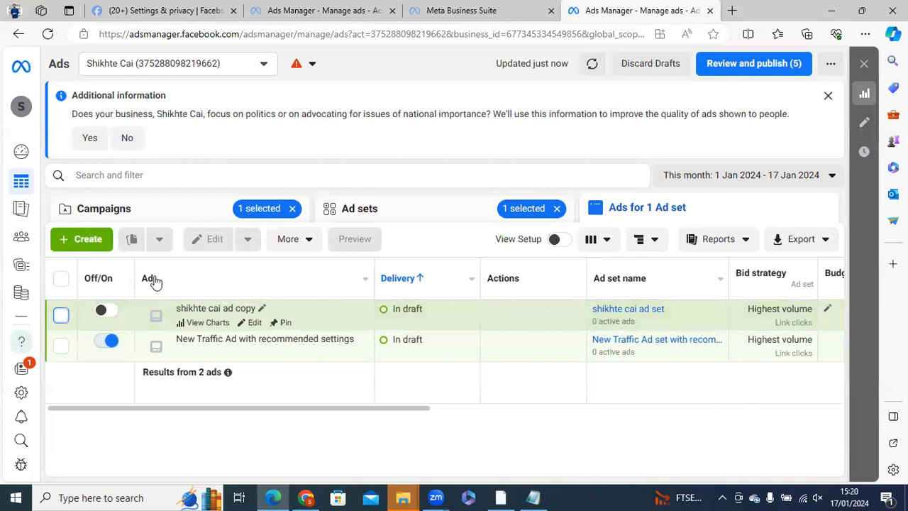
- Start a new ad in New Traffic Campaign with recommended settings, using the existing shikhte cai ad set
{"action": "left_click", "coordinate": [86, 243]}
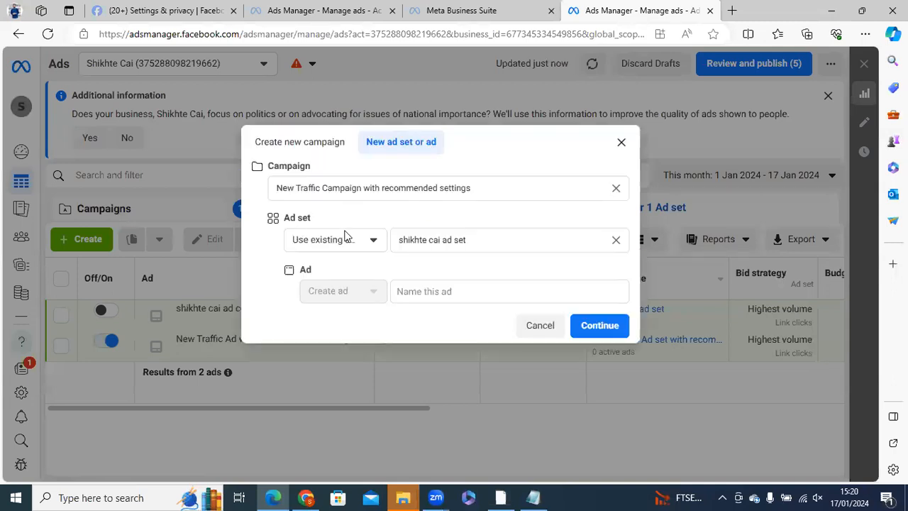
{"action": "left_click", "coordinate": [341, 195]}
{"action": "left_click", "coordinate": [289, 217]}
{"action": "left_click", "coordinate": [477, 240]}
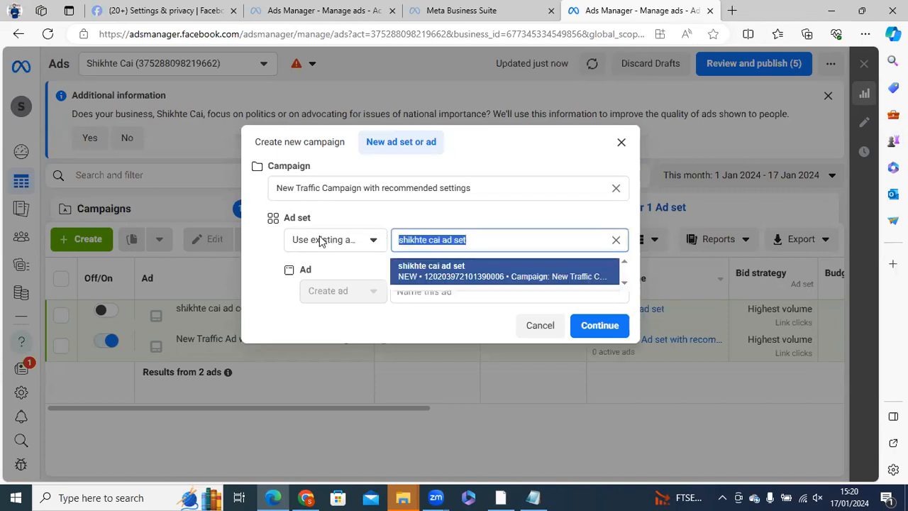
{"action": "left_click", "coordinate": [323, 240]}
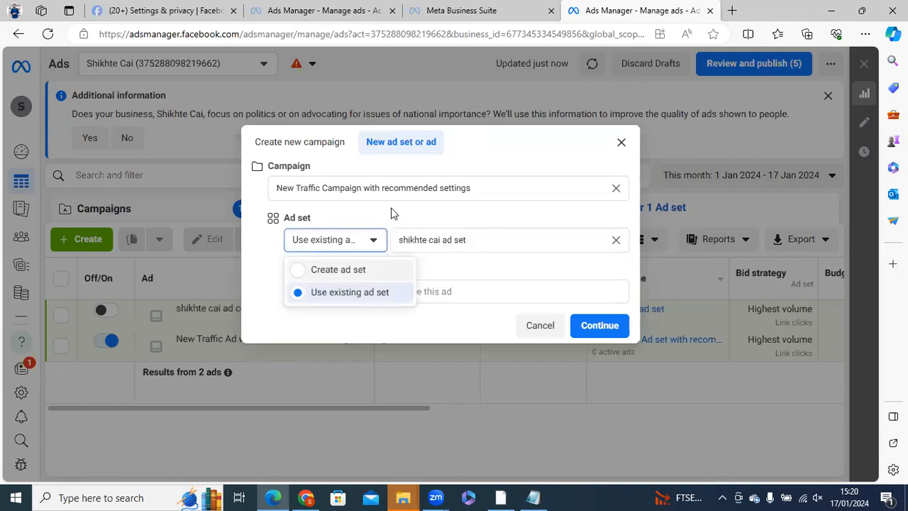
{"action": "left_click", "coordinate": [480, 239]}
{"action": "key", "text": "Tab"}
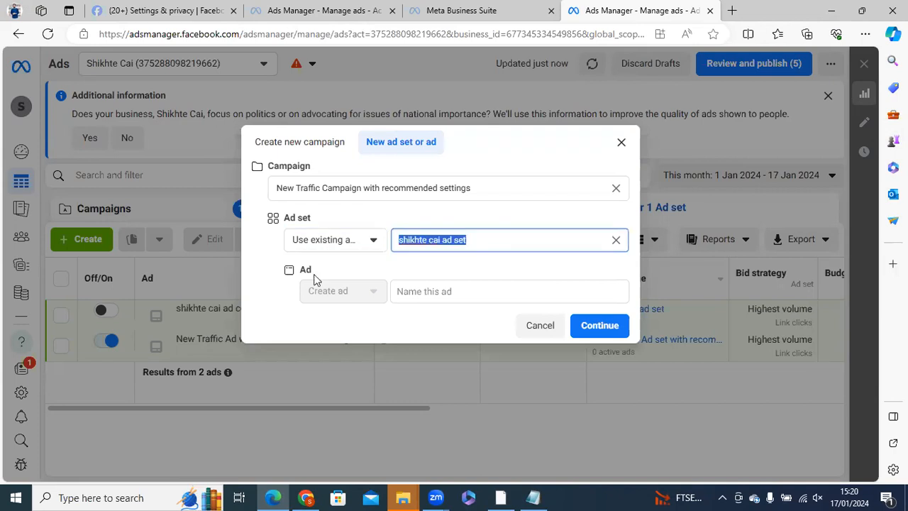
- Name the new ad Shikhte Cai ad copy 2 and continue to its editor
{"action": "left_click", "coordinate": [423, 289]}
{"action": "left_click", "coordinate": [426, 291]}
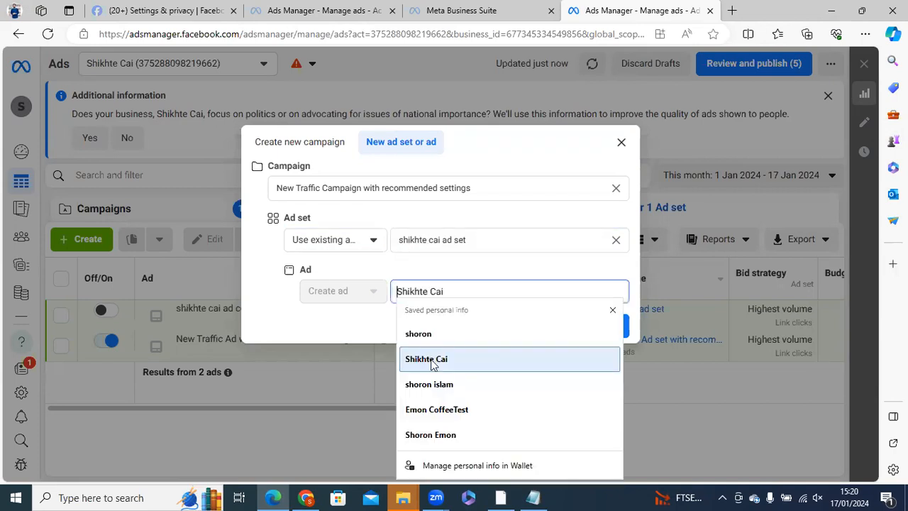
{"action": "left_click", "coordinate": [433, 360]}
{"action": "type", "text": "ad copy 2"}
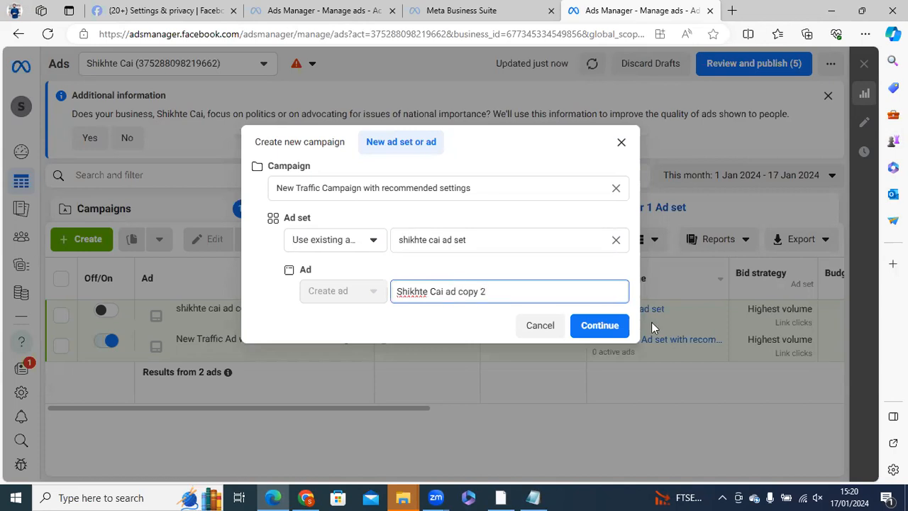
{"action": "left_click", "coordinate": [601, 325]}
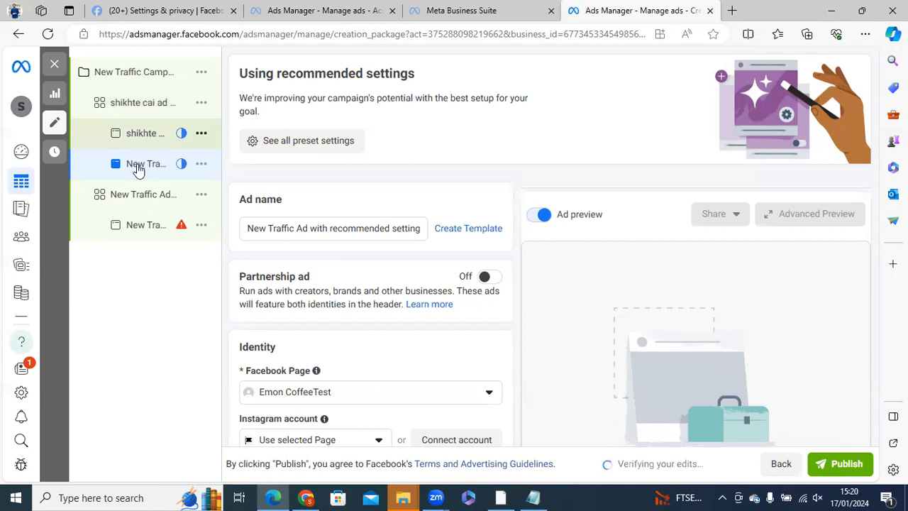
- Rename the new ad as shikhtecai ad copy 2 in the ad editor
{"action": "triple_click", "coordinate": [315, 228]}
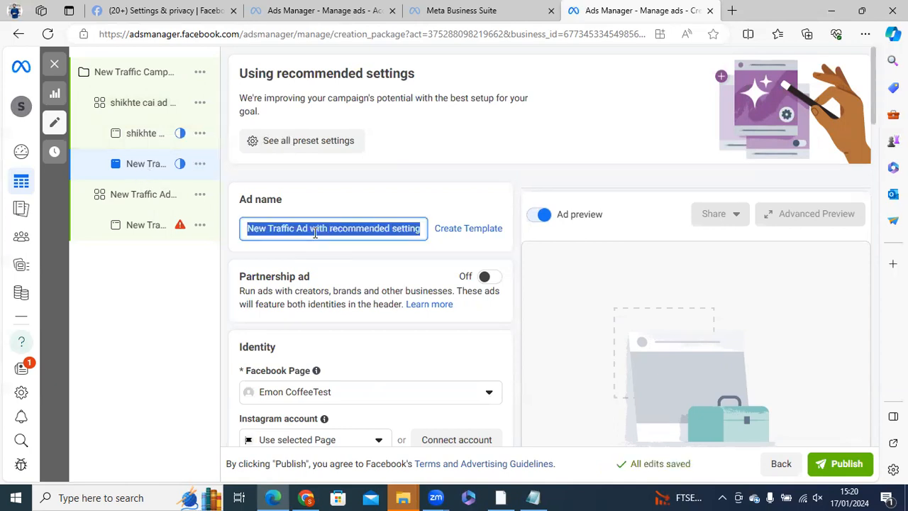
{"action": "type", "text": "ad copy 2"}
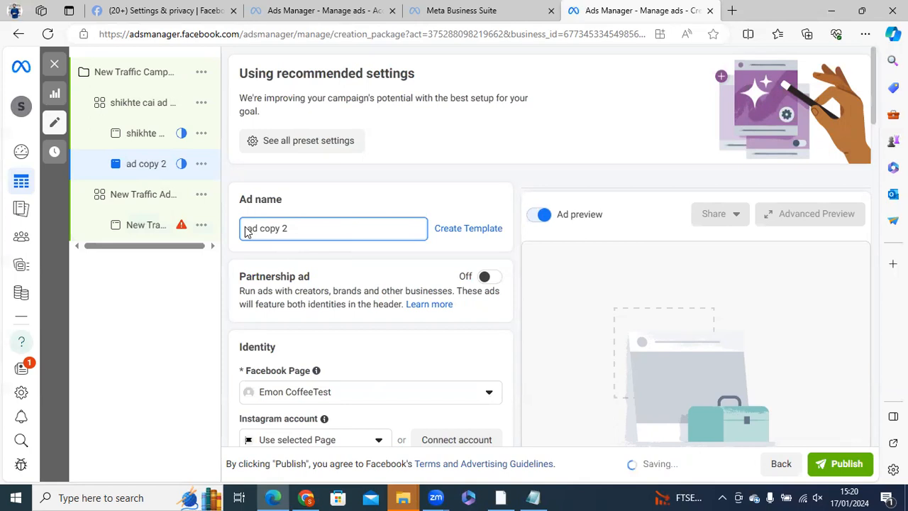
{"action": "type", "text": "shikhtec"}
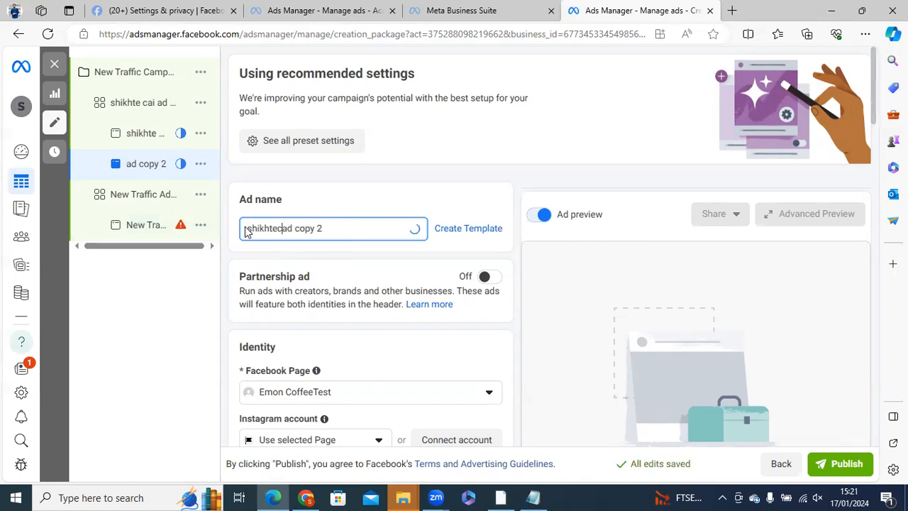
{"action": "type", "text": "ai a"}
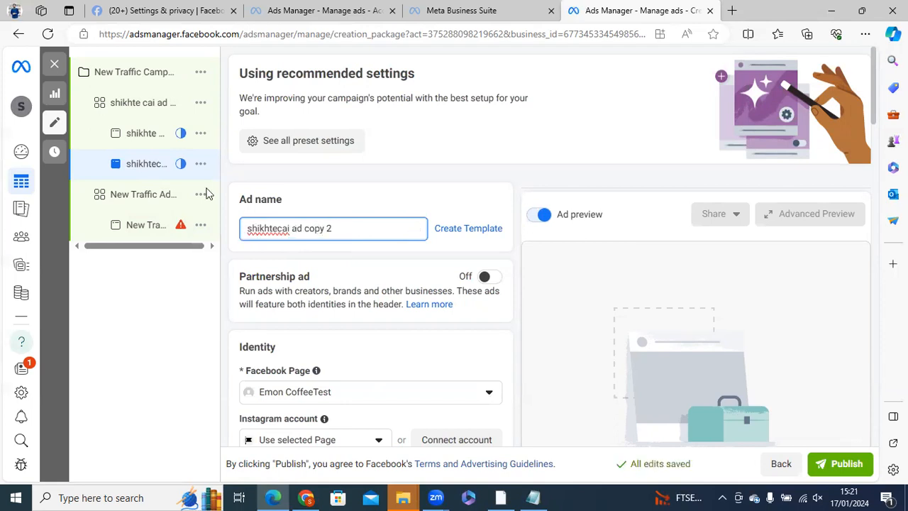
{"action": "key", "text": "ctrl+shift+Left"}
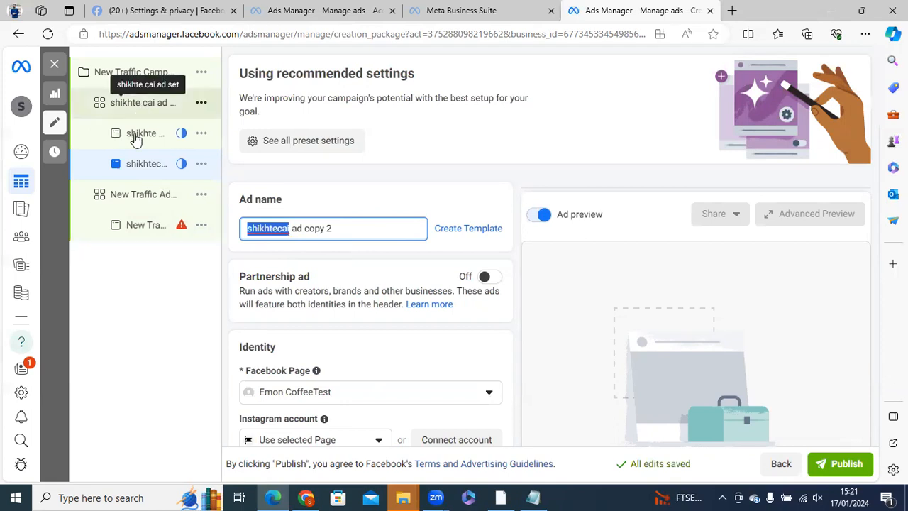
{"action": "left_click", "coordinate": [339, 228]}
{"action": "double_click", "coordinate": [328, 228]}
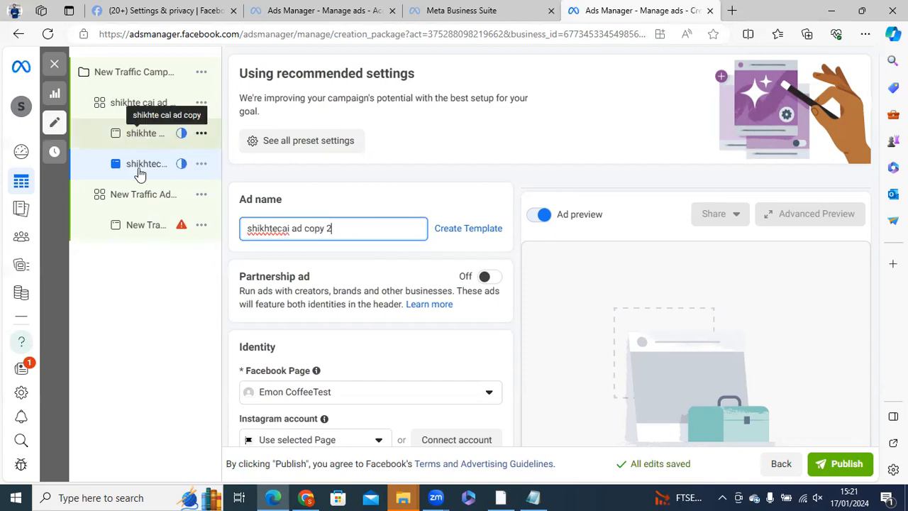
- Close the ad editor and open the ads of the shikhte cai ad set through its traffic campaign
{"action": "left_click", "coordinate": [54, 67]}
{"action": "left_click", "coordinate": [465, 283]}
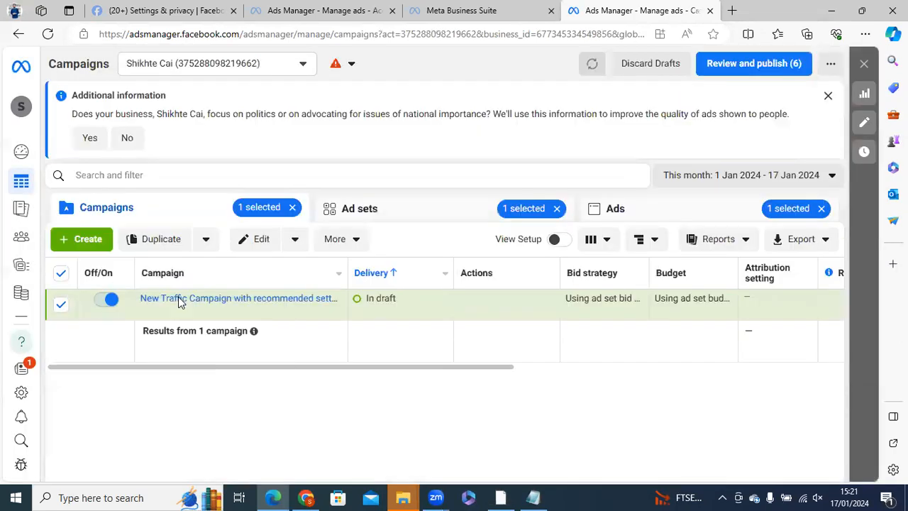
{"action": "left_click", "coordinate": [209, 301]}
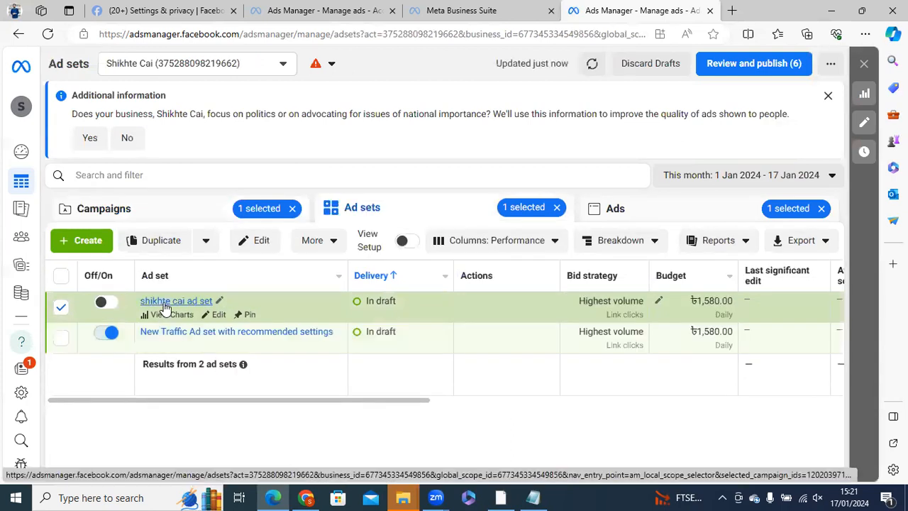
{"action": "left_click", "coordinate": [190, 303]}
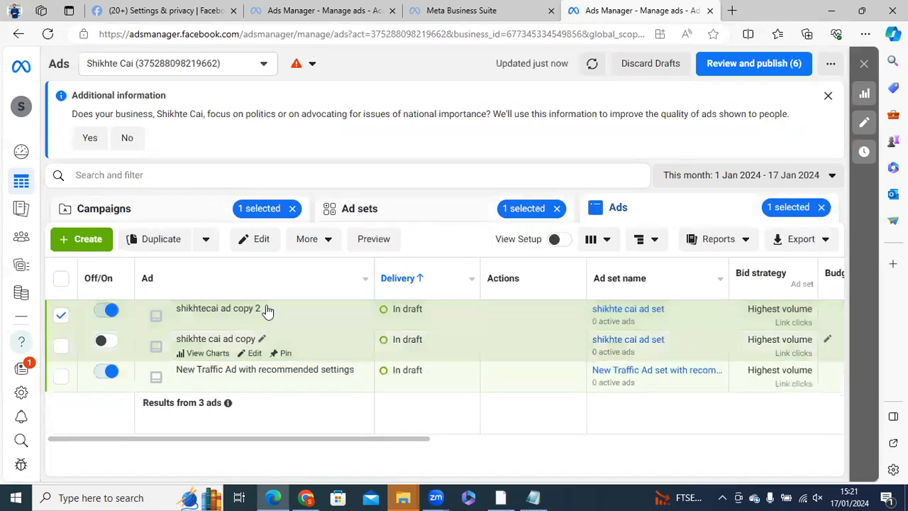
{"action": "left_click_drag", "start_coordinate": [178, 311], "coordinate": [239, 284]}
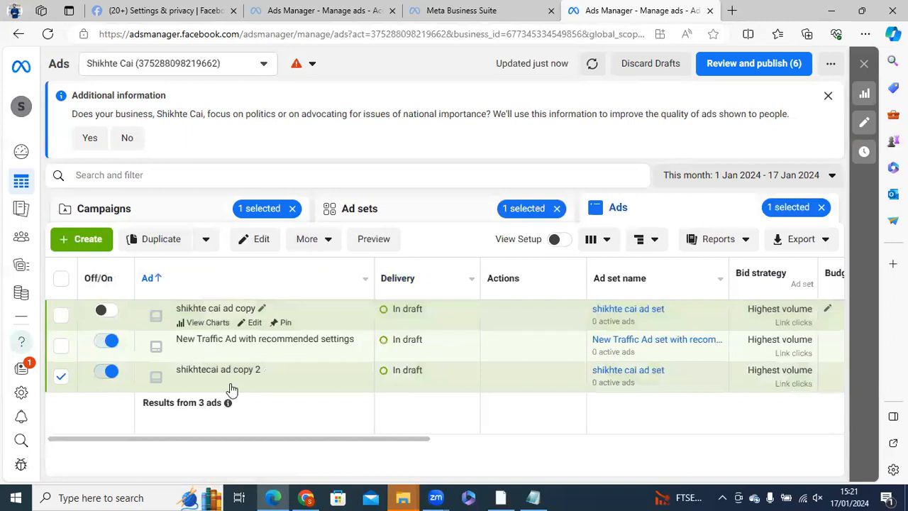
- Duplicate the shikhtecai ad copy 2 ad once into its original campaign, and check the creation options for another ad
{"action": "left_click", "coordinate": [158, 244]}
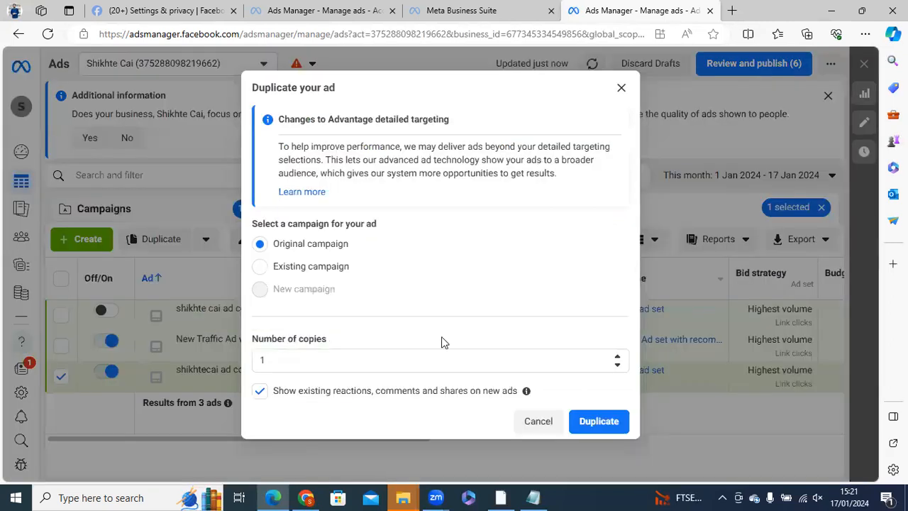
{"action": "left_click", "coordinate": [604, 425]}
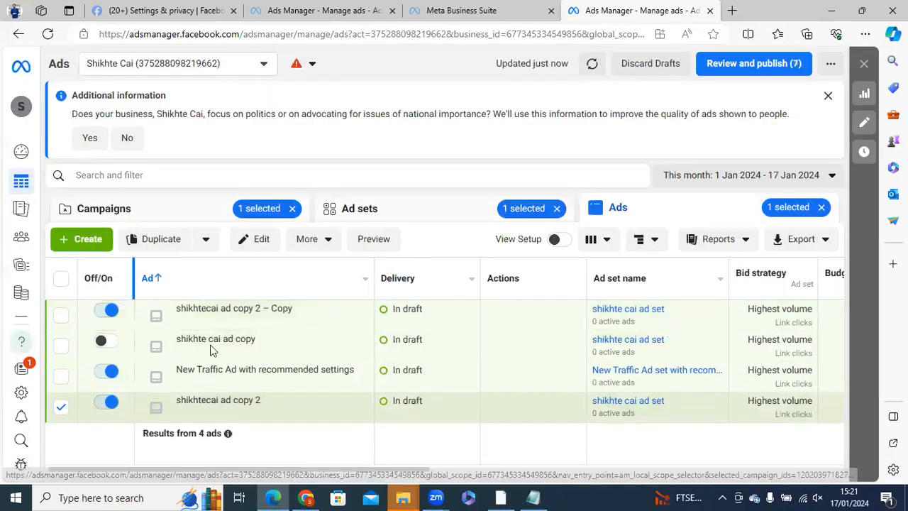
{"action": "left_click", "coordinate": [88, 240]}
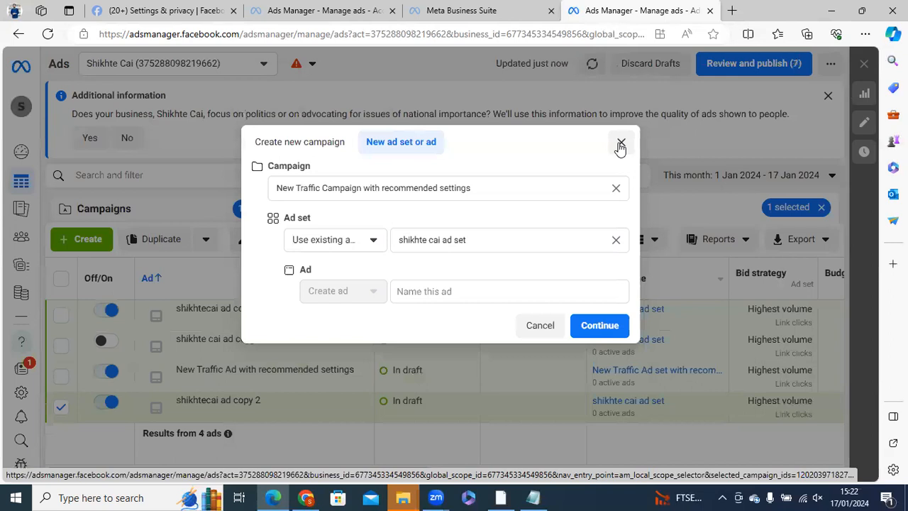
{"action": "left_click", "coordinate": [621, 146]}
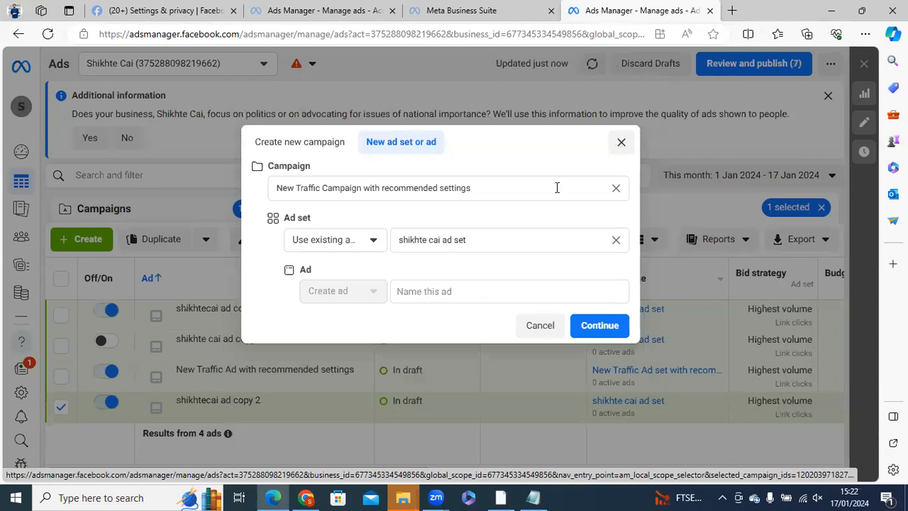